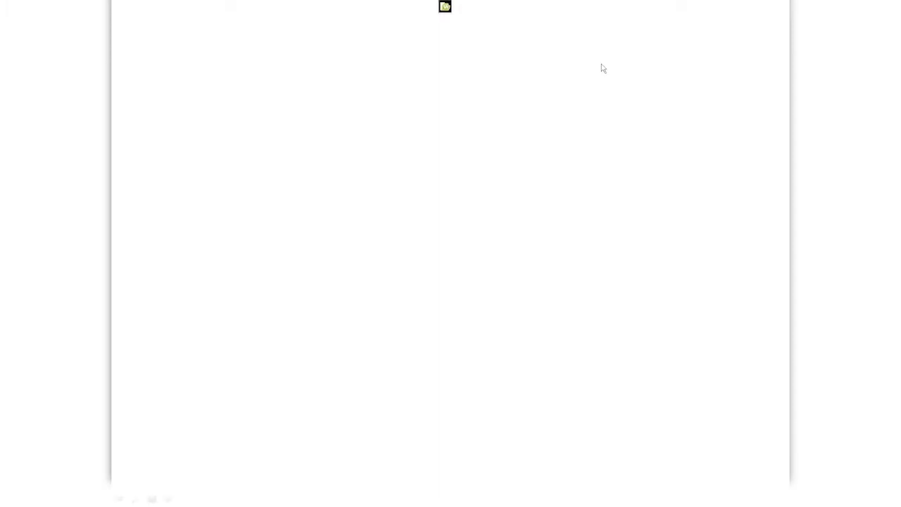
key("super")
type("lync")
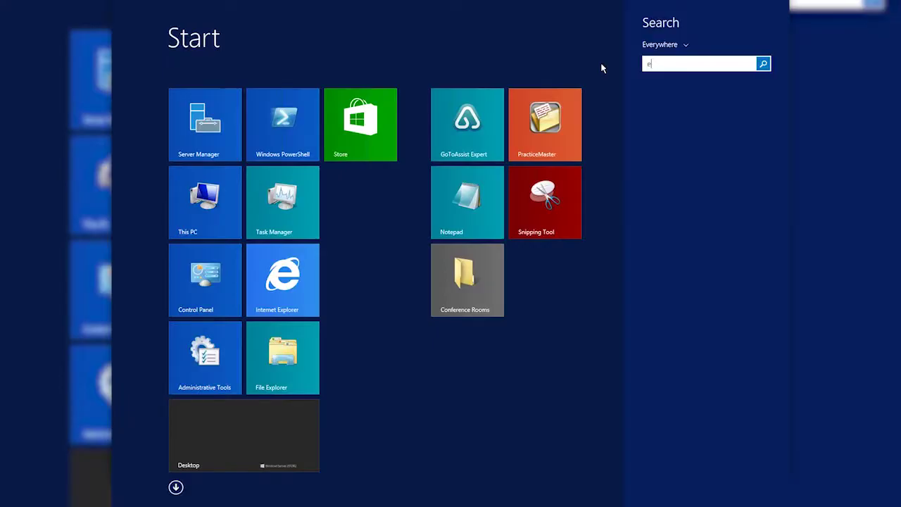
key("super")
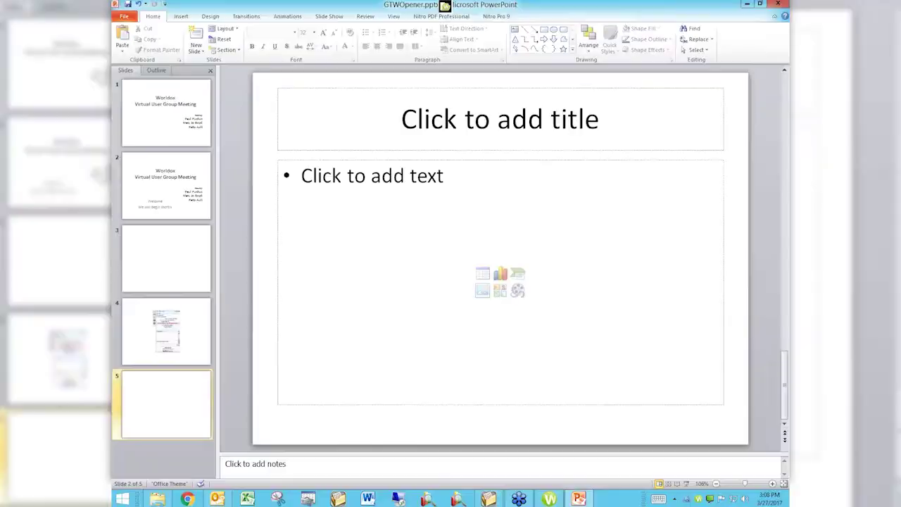
Step: Close the GTWOpener.pptx presentation without saving its changes and switch to the Worldox GX4 window
key("alt+F4")
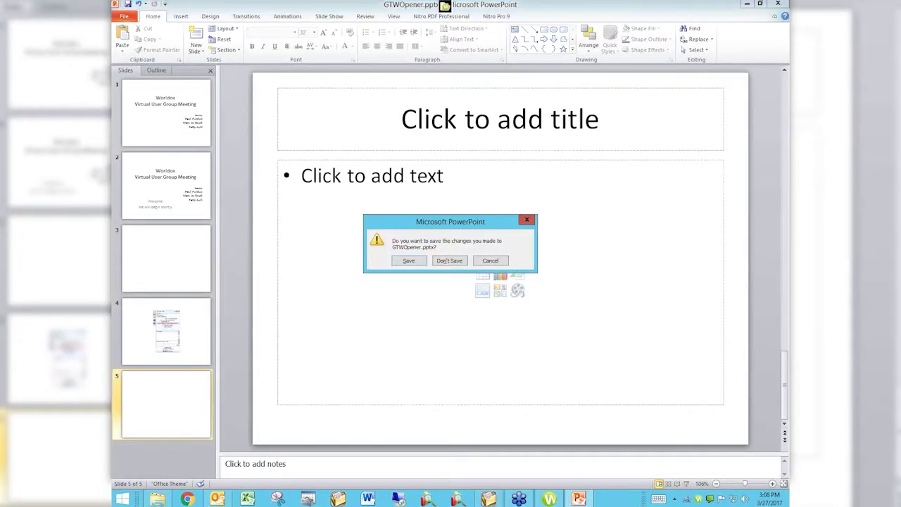
left_click(451, 261)
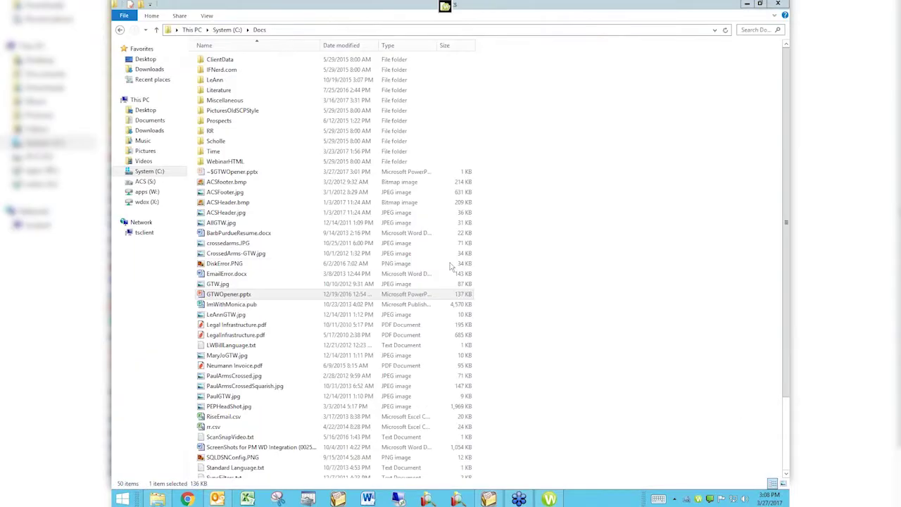
left_click(550, 498)
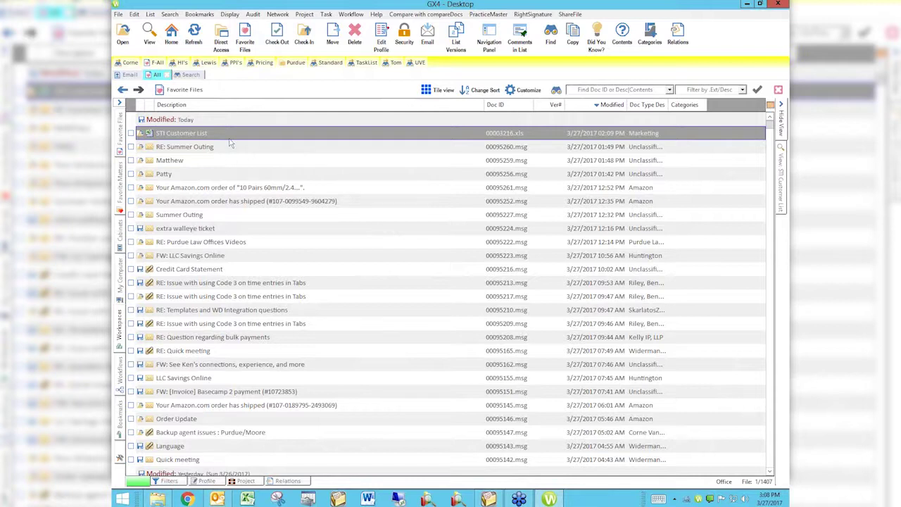
Step: Use Direct Access to list the Client Files cabinet's documents for the client Purdue Law Offices, LLC
left_click(221, 37)
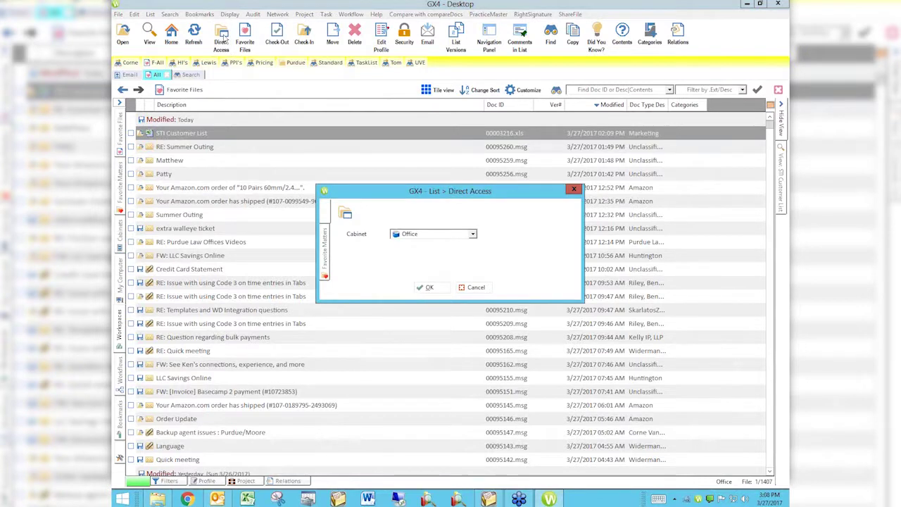
left_click(472, 233)
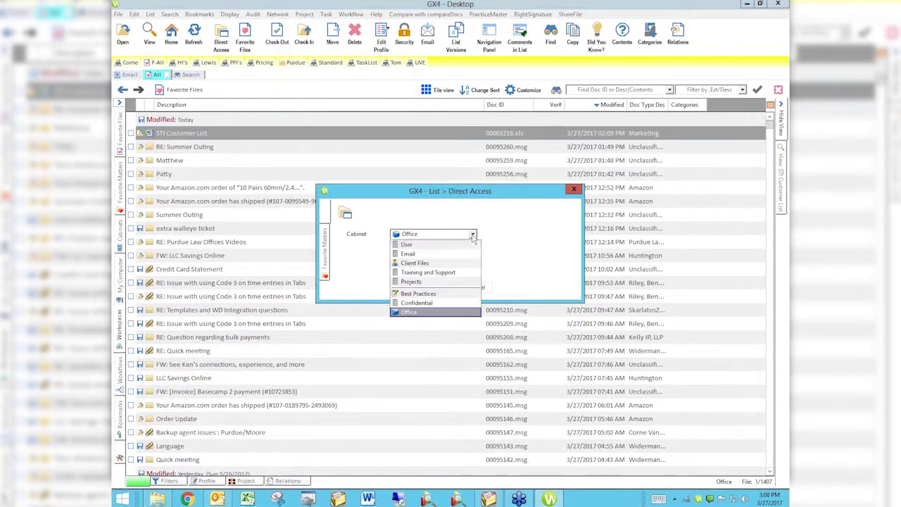
left_click(422, 263)
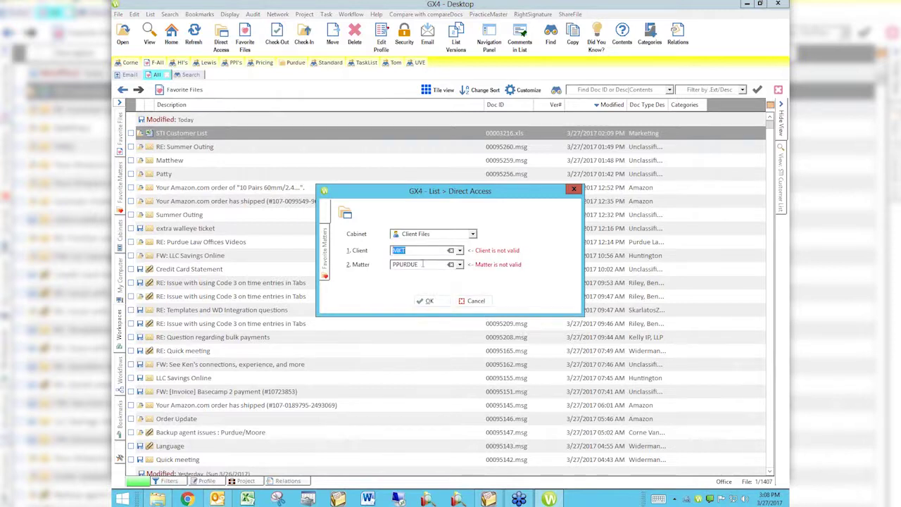
type("PURDUE")
key("Down")
key("Down")
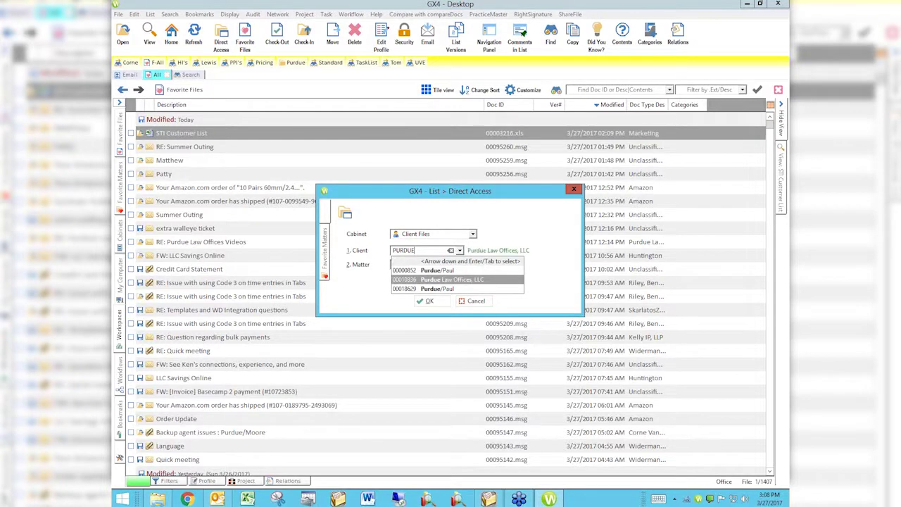
key("Tab")
left_click(431, 300)
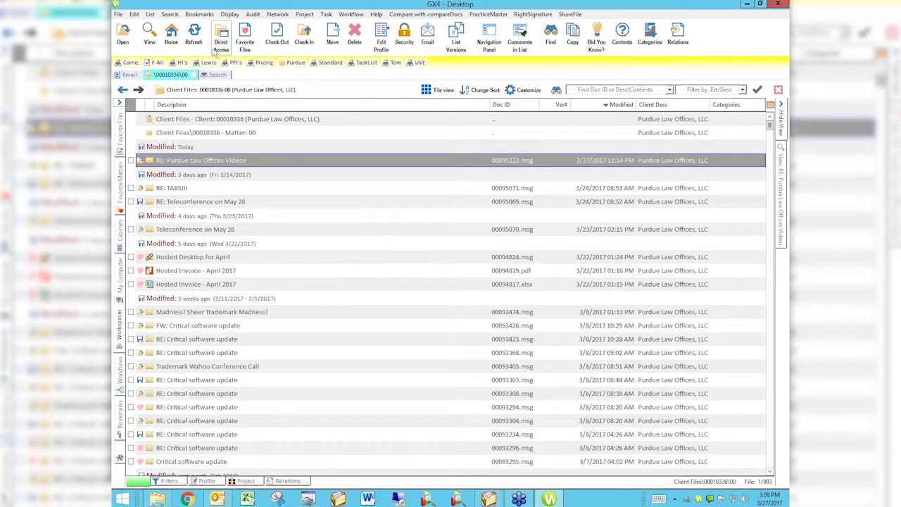
Step: Hide the Pinned Bookmarks bar and show it again
left_click(230, 15)
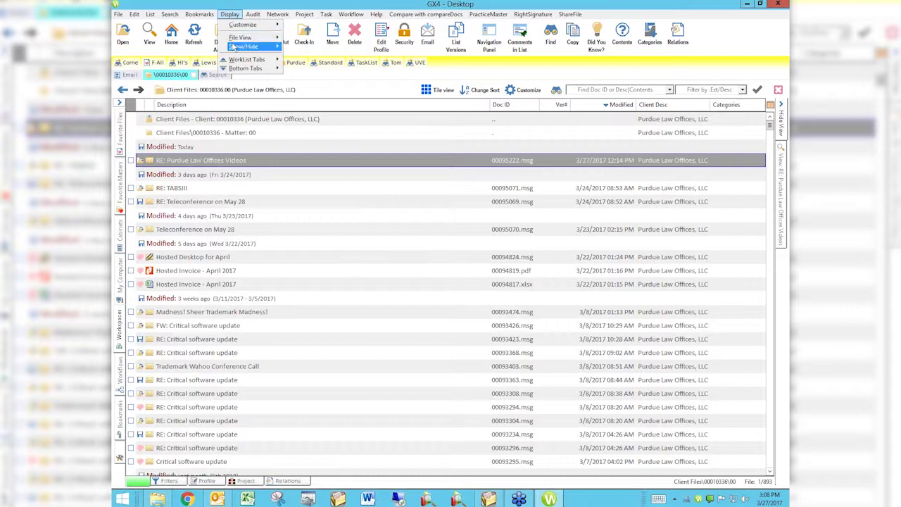
mouse_move(236, 47)
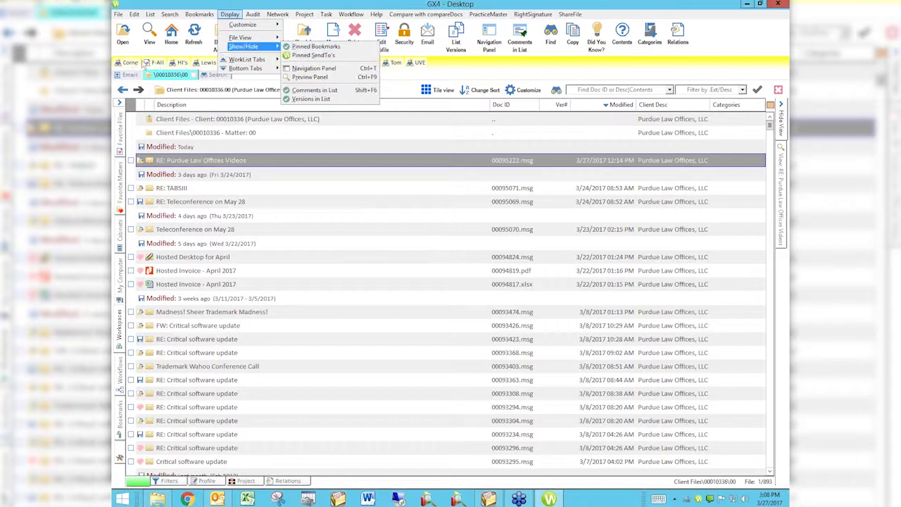
left_click(464, 74)
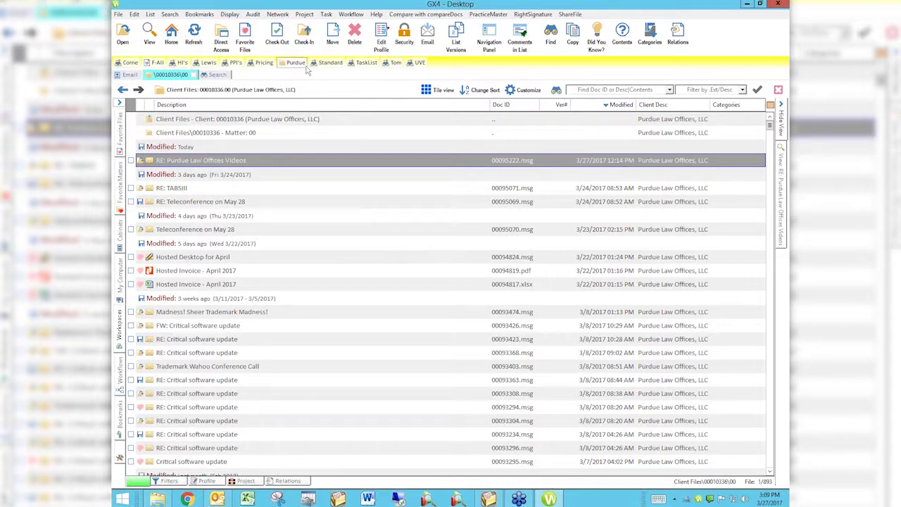
left_click(229, 14)
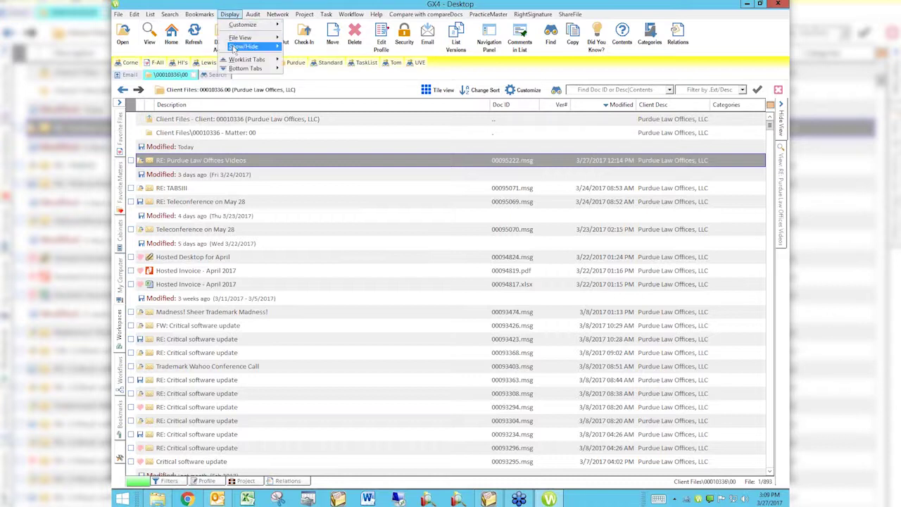
left_click(309, 47)
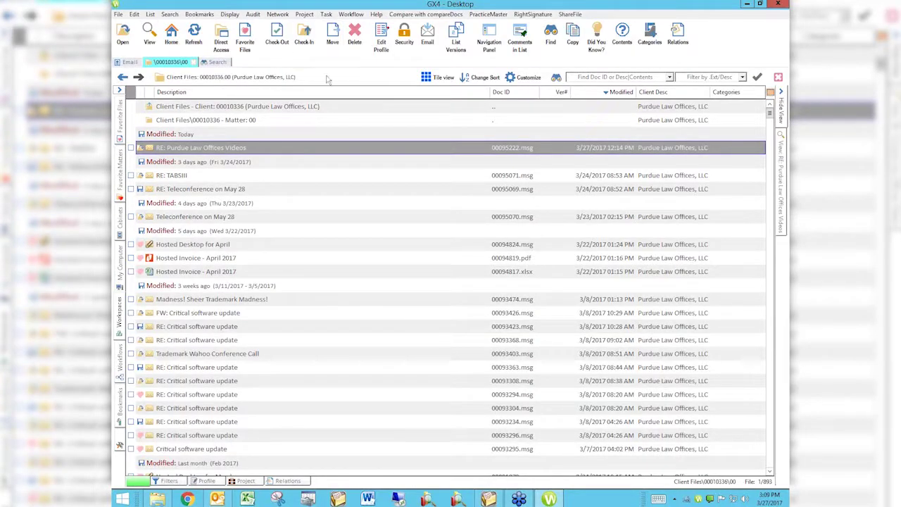
left_click(229, 14)
mouse_move(241, 47)
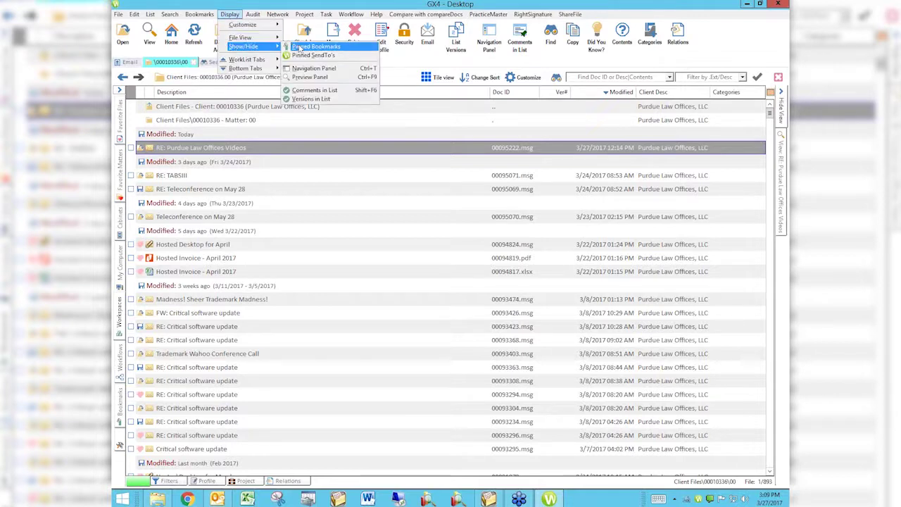
left_click(309, 46)
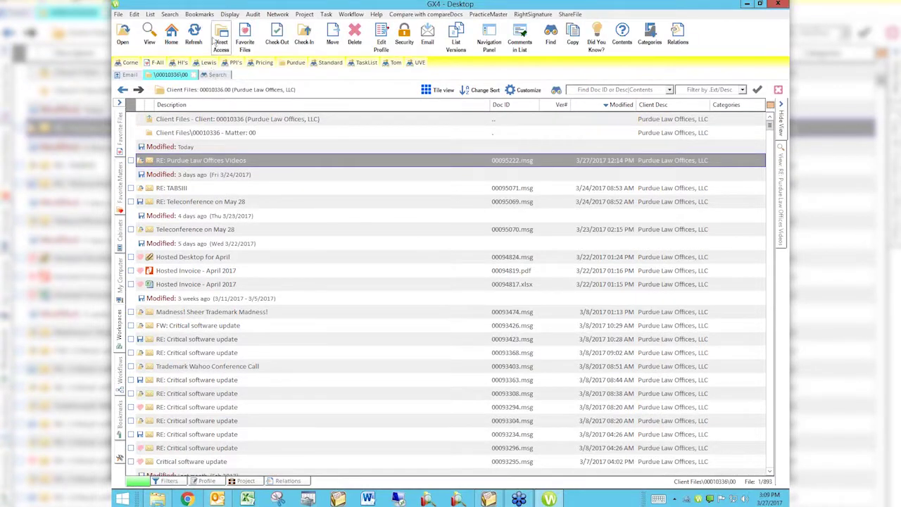
Step: Examine the Send To destinations available for the "RE: Purdue Law Offices Videos" email
left_click(230, 14)
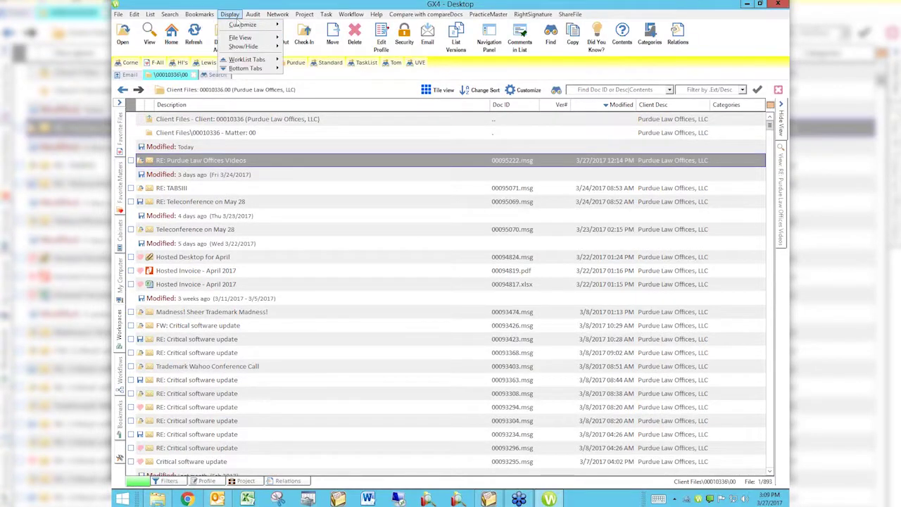
mouse_move(237, 47)
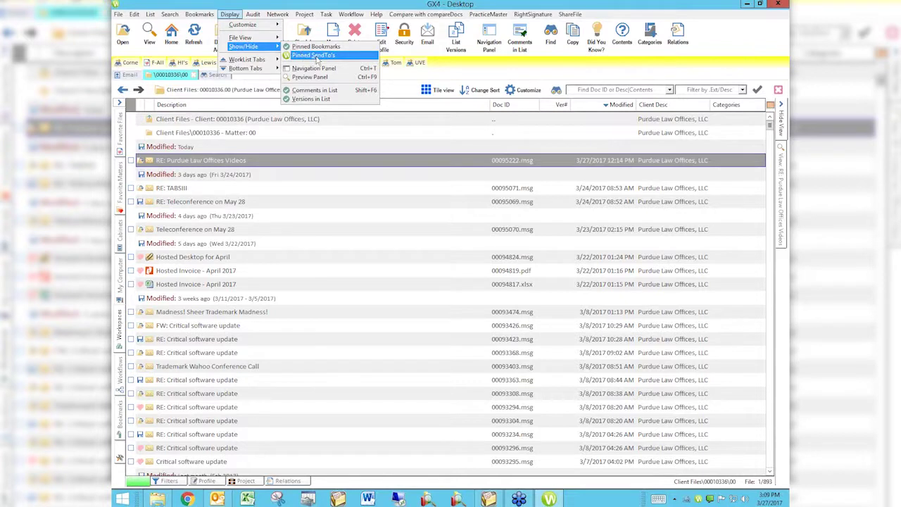
right_click(257, 161)
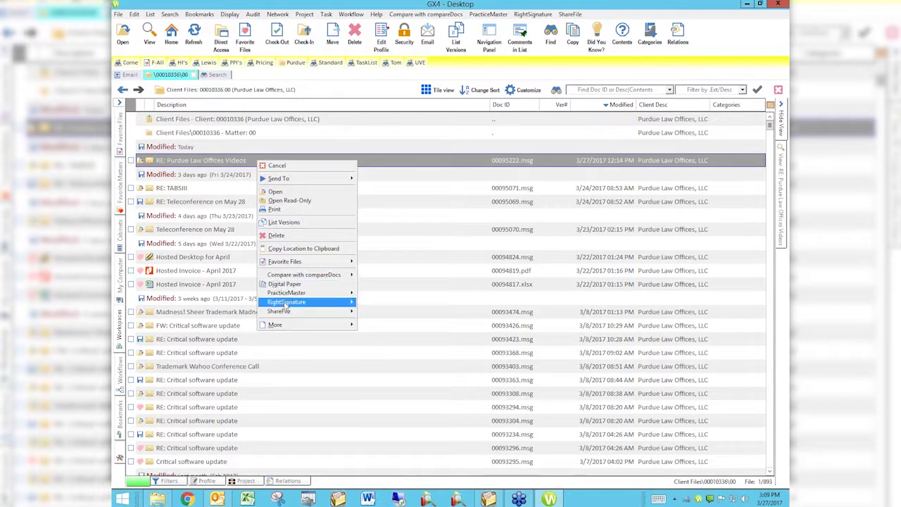
mouse_move(286, 325)
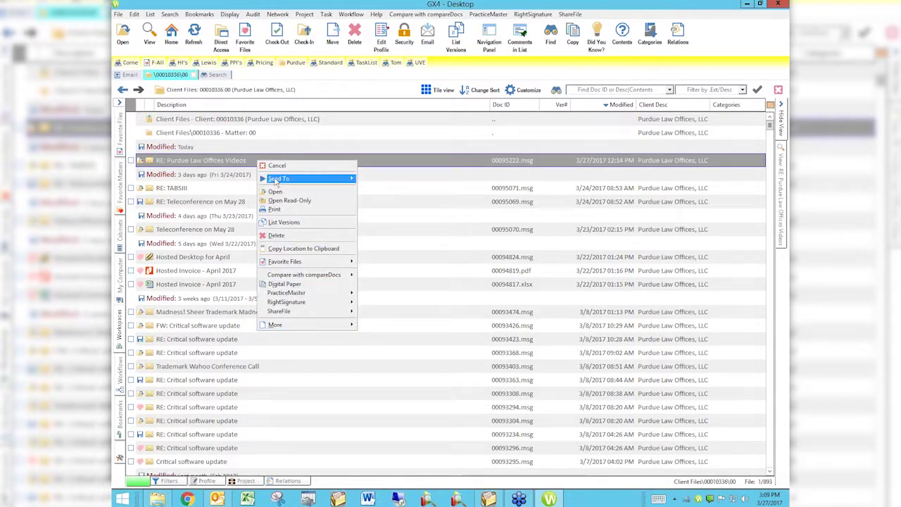
mouse_move(280, 178)
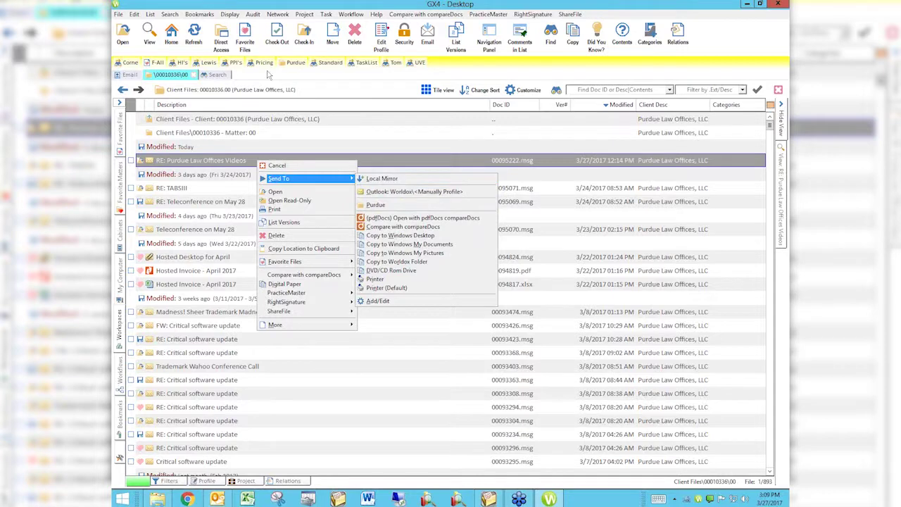
Step: Show the Pinned SendTo's bar, hide it again and dismiss the accidental check-in dialog
left_click(230, 15)
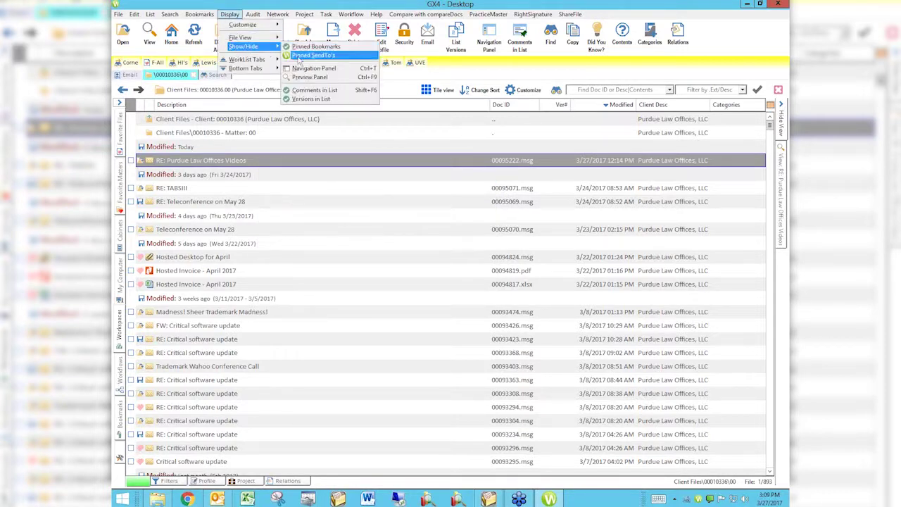
left_click(309, 56)
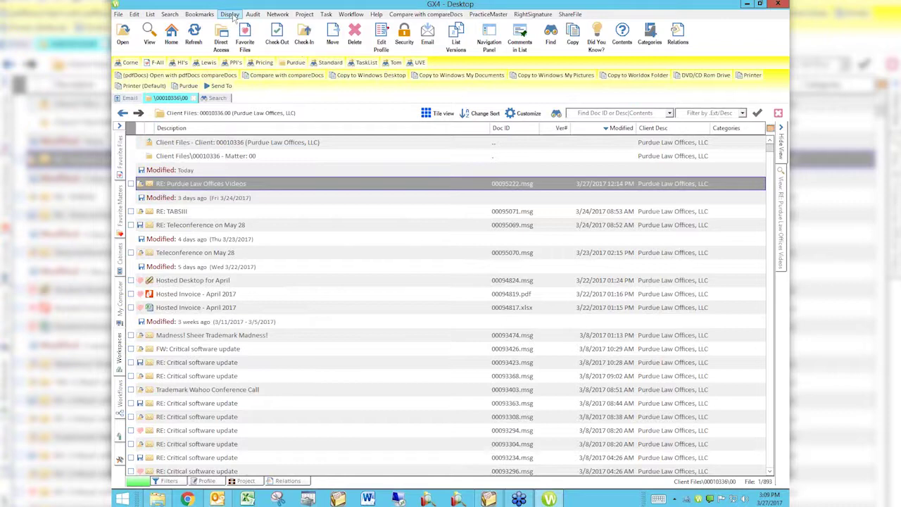
left_click(230, 14)
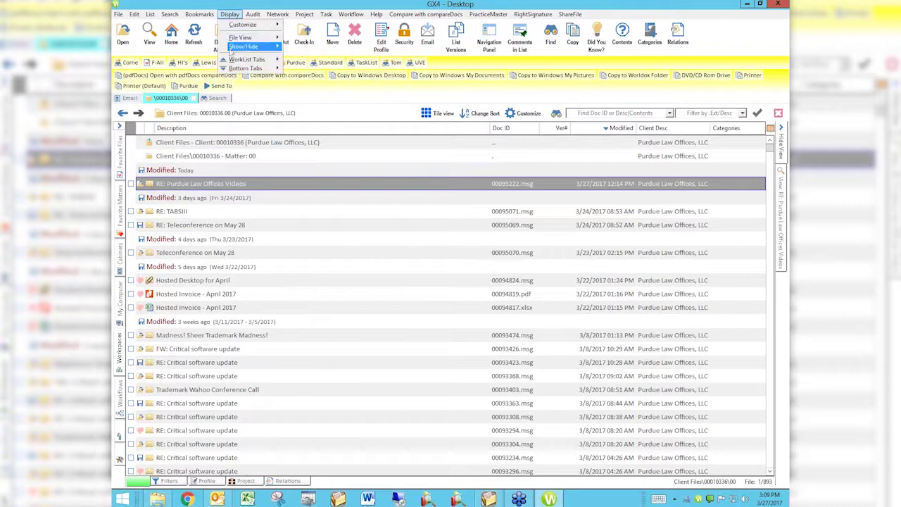
mouse_move(232, 49)
left_click(296, 55)
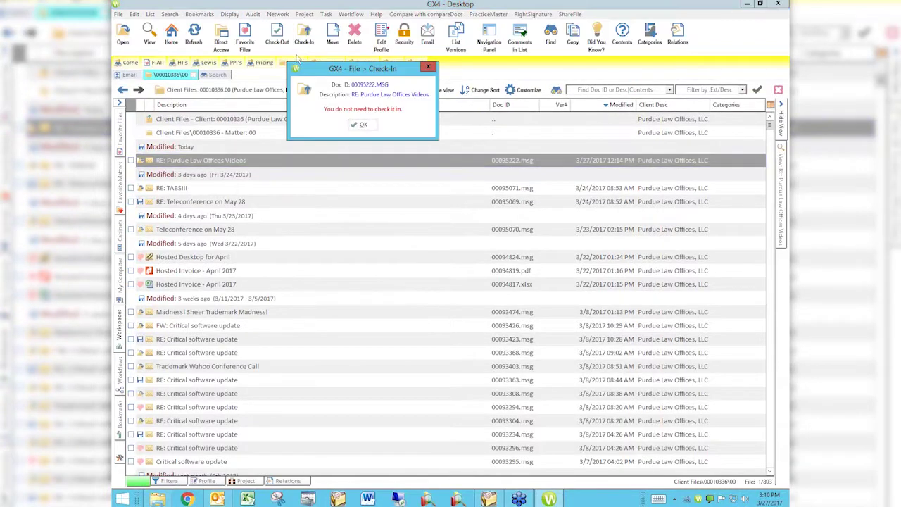
left_click(359, 125)
Step: Show the Navigation Panel beside the file list and hide it again
left_click(229, 14)
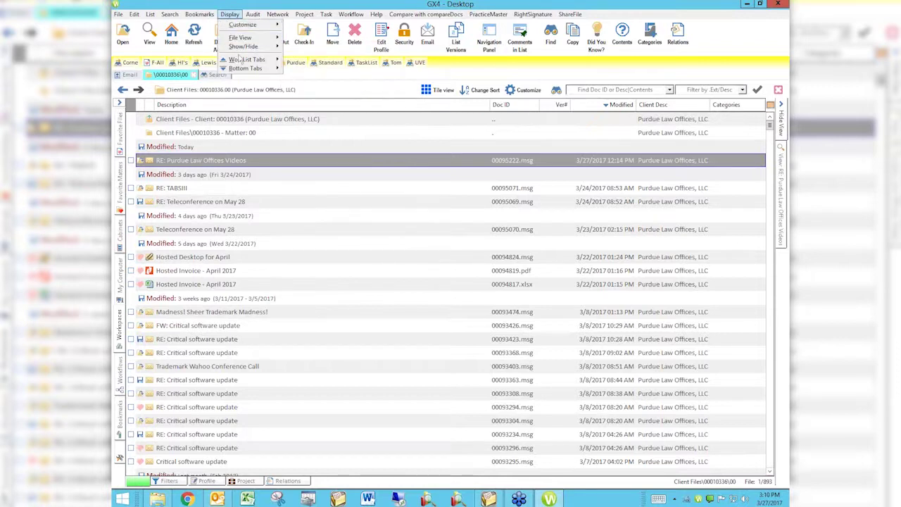
mouse_move(247, 46)
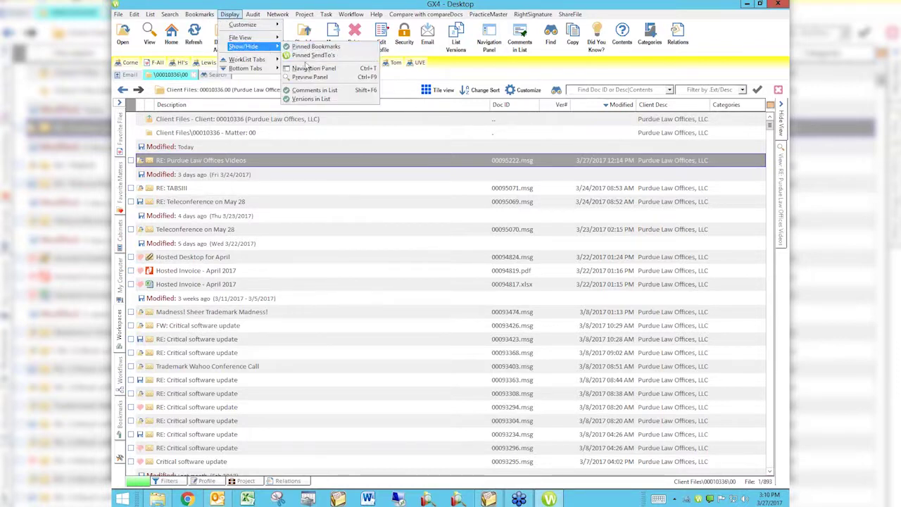
left_click(304, 70)
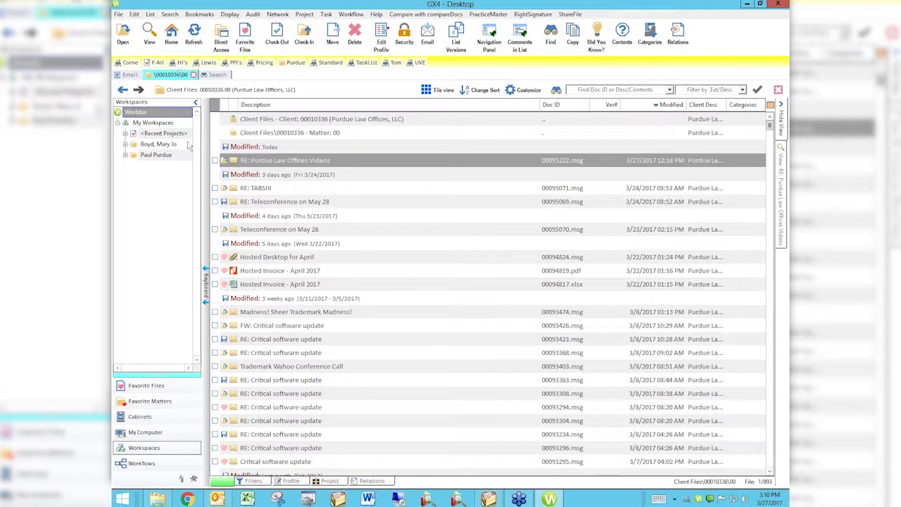
left_click(226, 16)
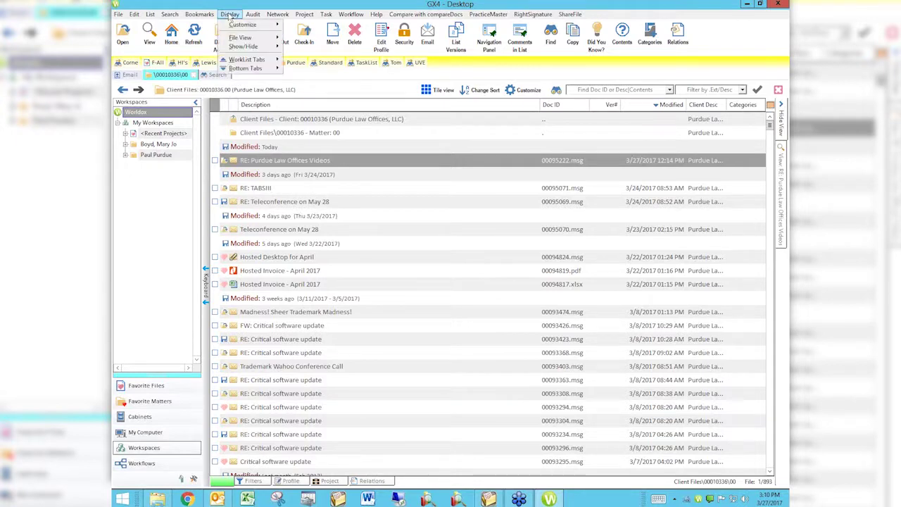
mouse_move(241, 47)
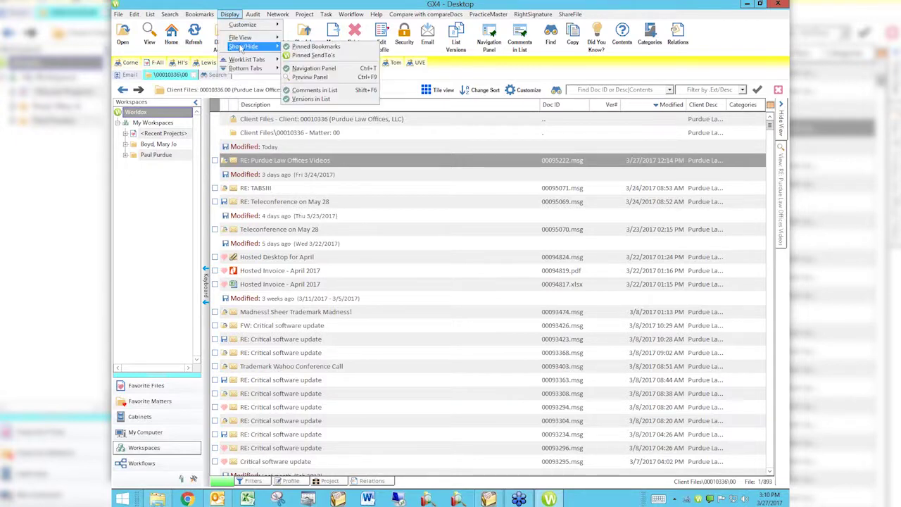
left_click(310, 68)
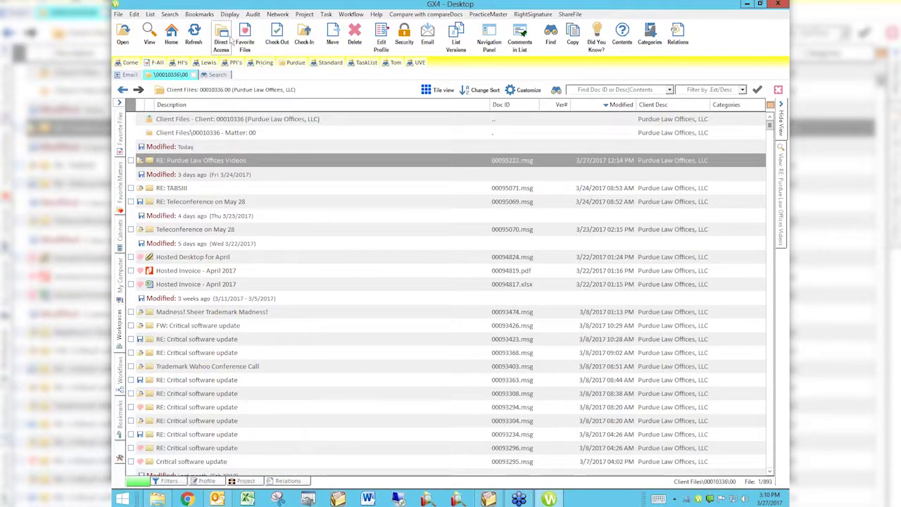
Step: Show the Preview Panel for the selected "RE: Purdue Law Offices Videos" email
left_click(231, 14)
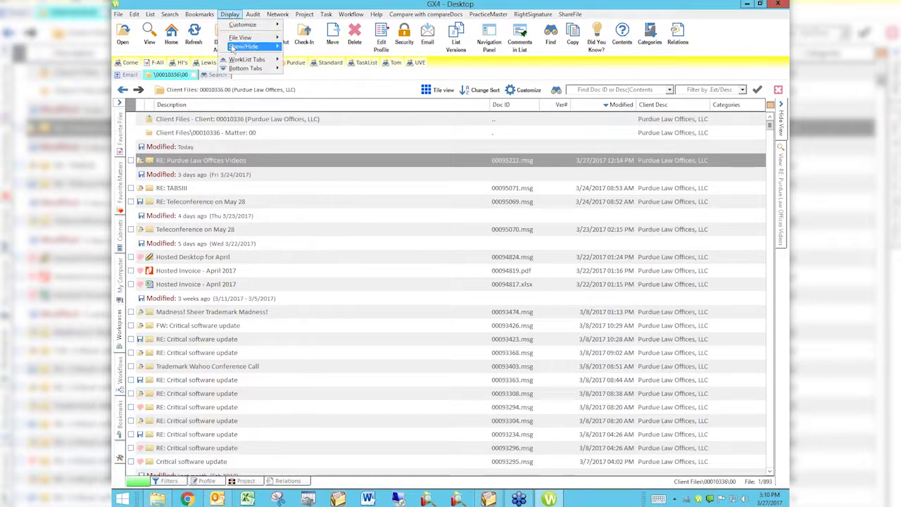
mouse_move(235, 47)
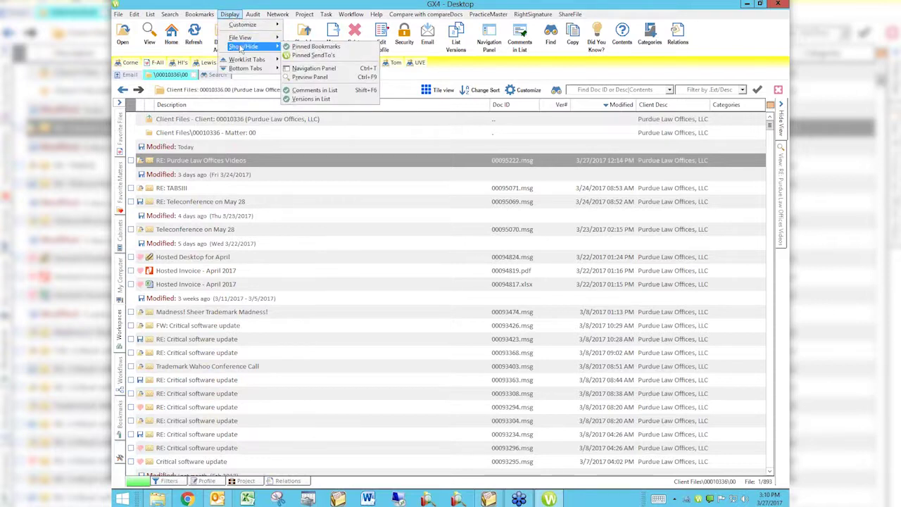
left_click(300, 76)
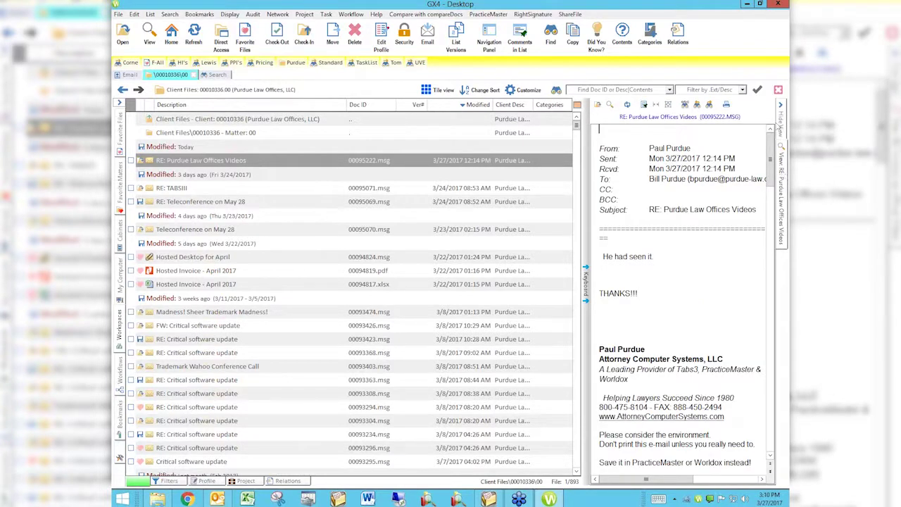
Step: Hide the Preview Panel and bring up the display options, closing them without a change
left_click(780, 118)
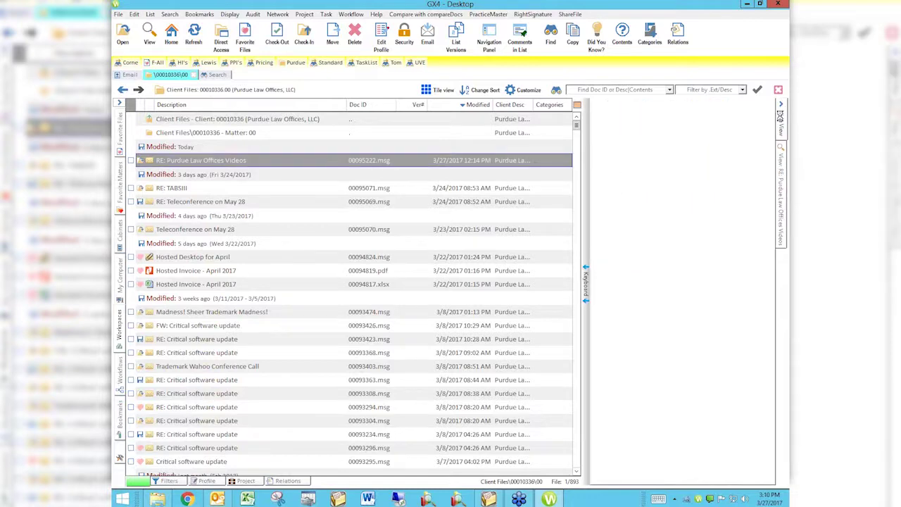
left_click(229, 14)
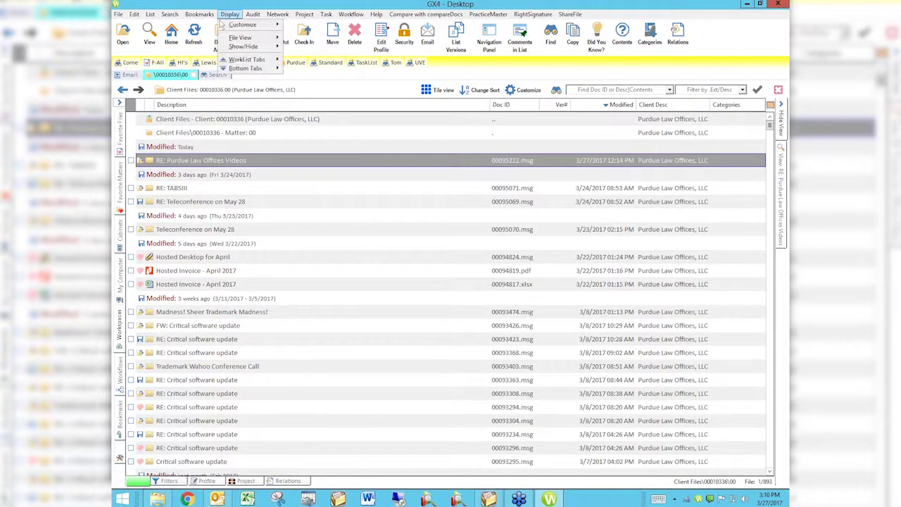
mouse_move(233, 49)
left_click(741, 51)
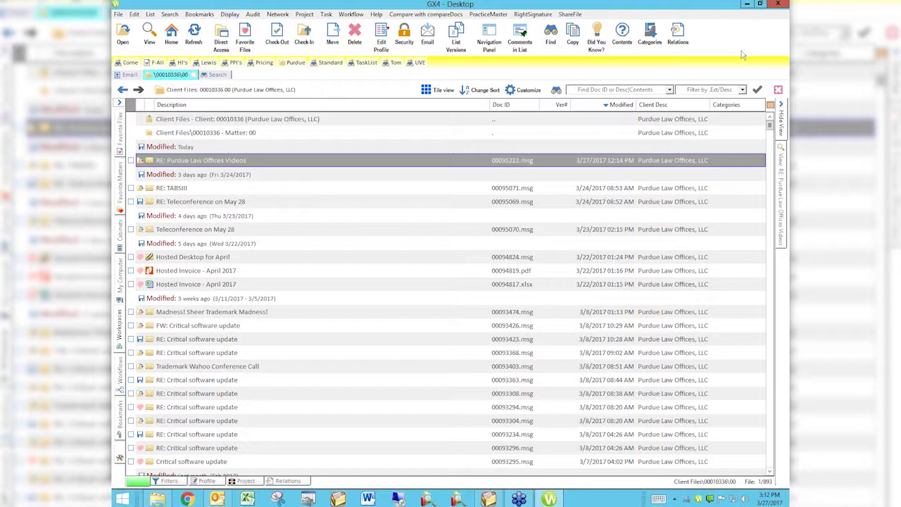
Step: Expand the collapsed Navigation Panel to its Workspaces view and collapse it again
left_click(225, 16)
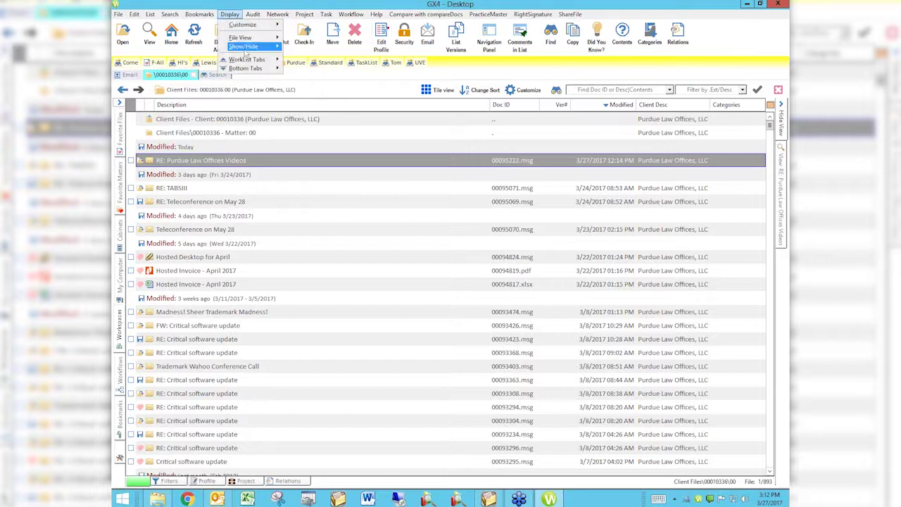
mouse_move(235, 51)
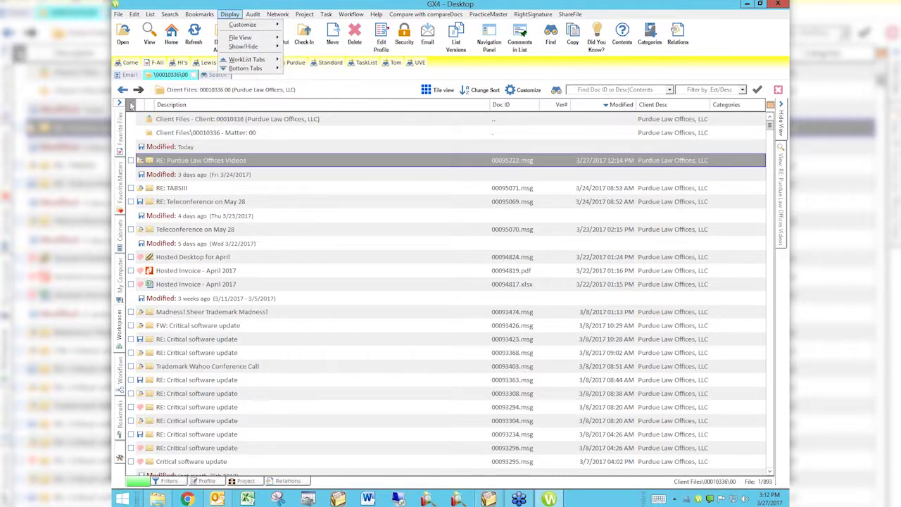
left_click(121, 104)
left_click(121, 104)
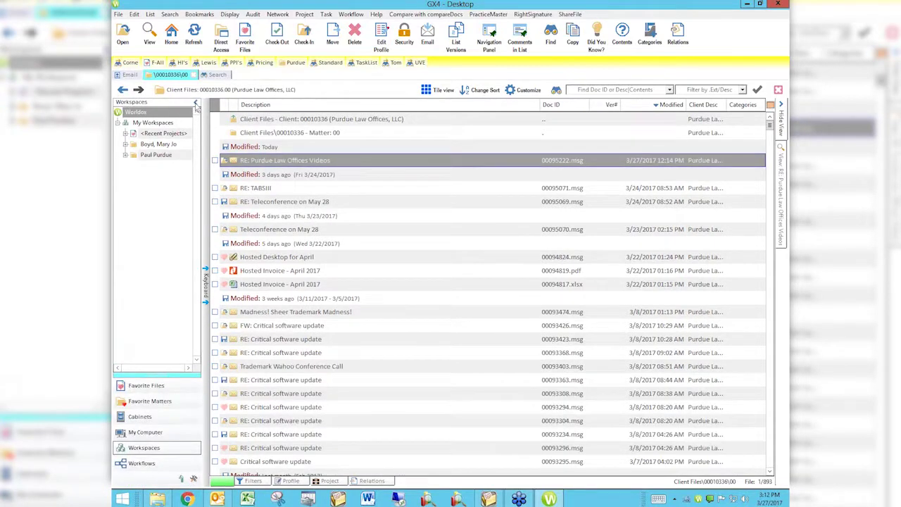
left_click(196, 104)
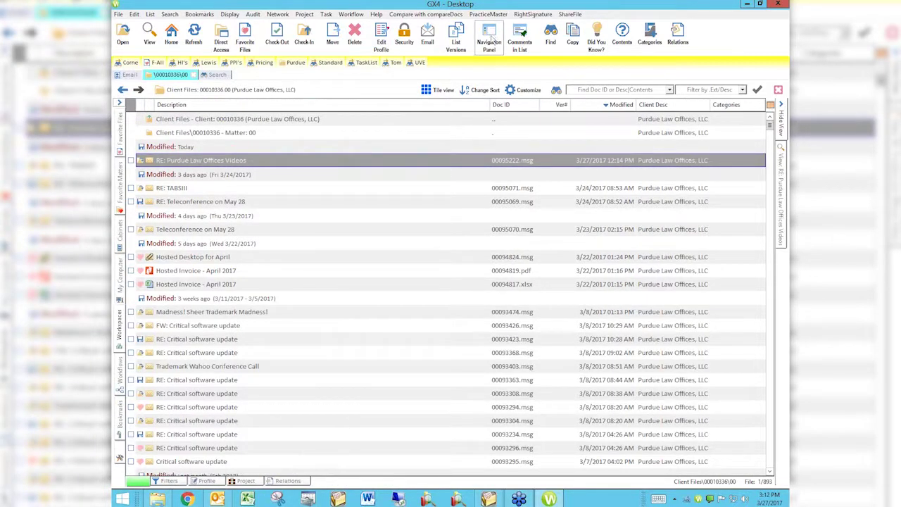
Step: Move the selection down to the "Hosted Desktop for April" email, and toggle the Navigation Panel on and off
left_click(228, 15)
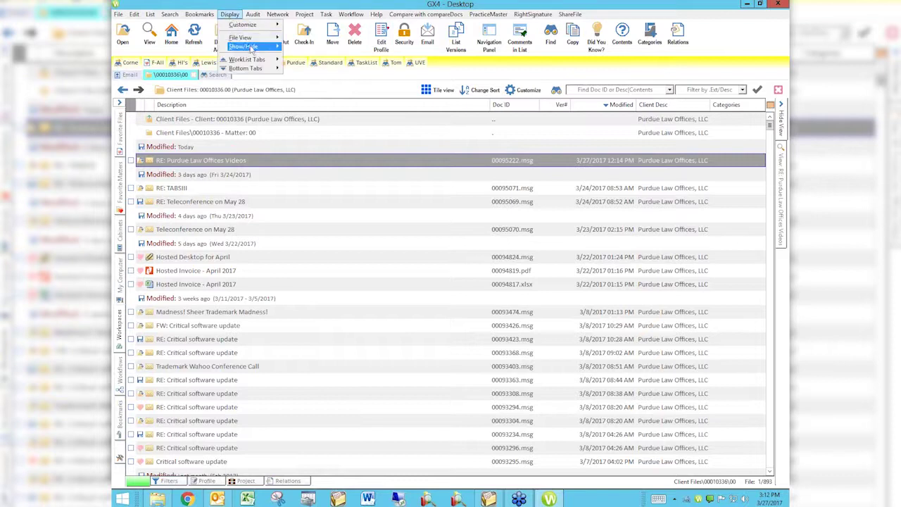
mouse_move(250, 47)
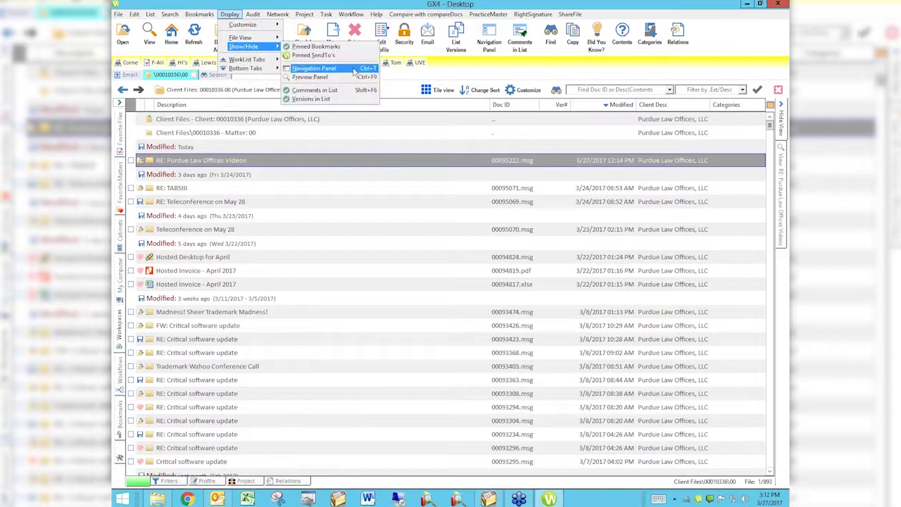
left_click(356, 166)
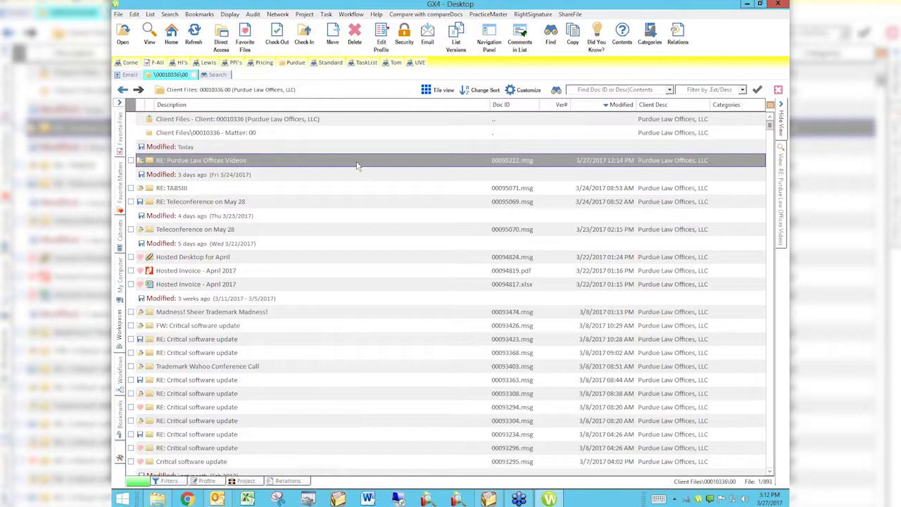
key("Down")
key("Down")
key("Down")
key("Down")
key("Down")
key("Down")
key("Down")
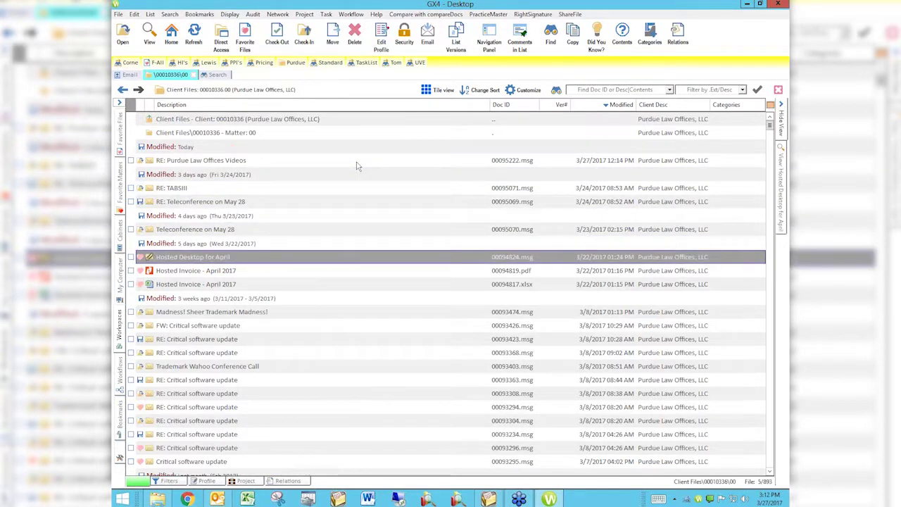
key("F9")
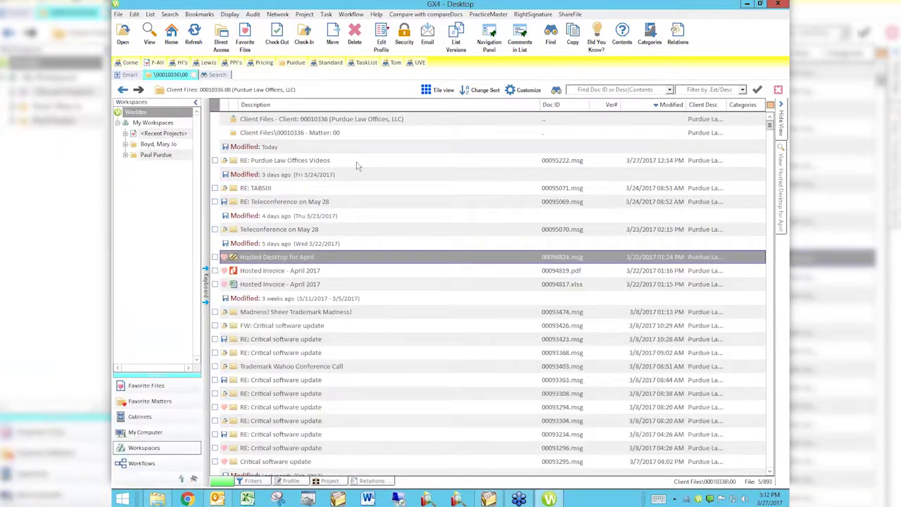
key("F9")
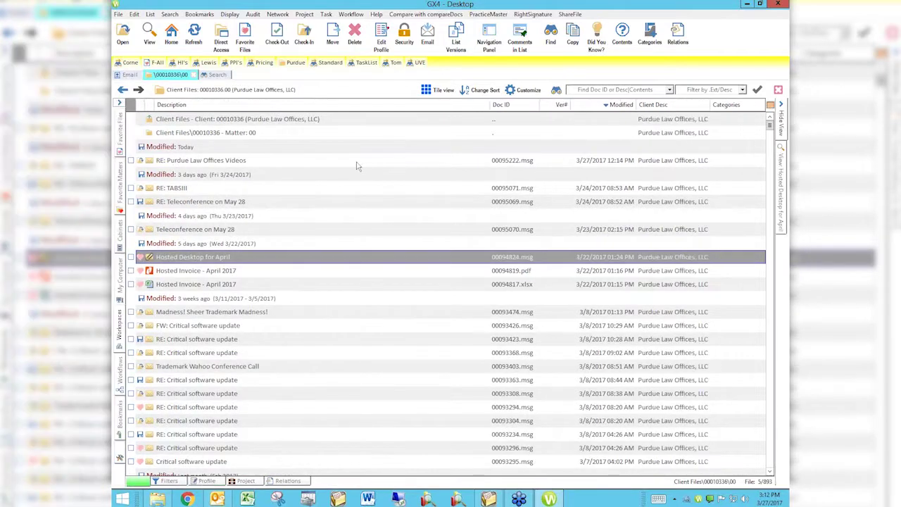
Step: Preview the "Teleconference on May 28" email in the Preview Panel and hide the panel again
left_click(224, 15)
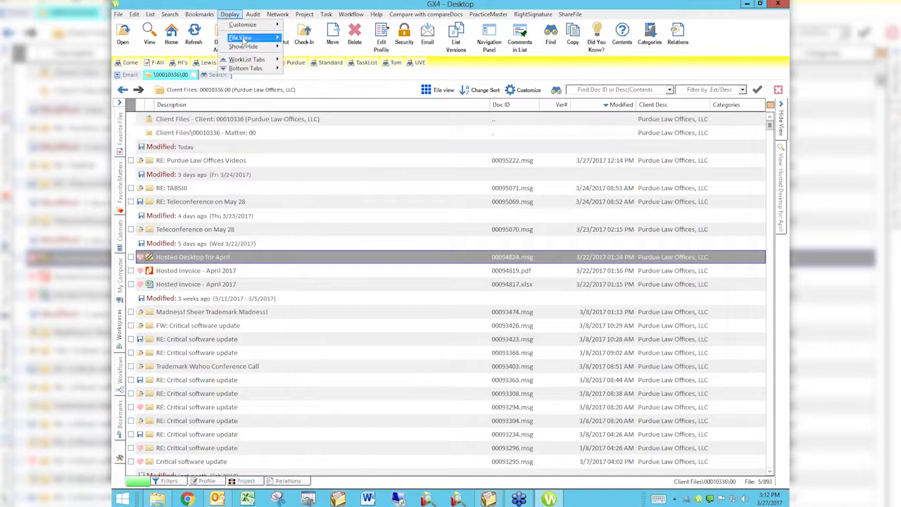
mouse_move(247, 46)
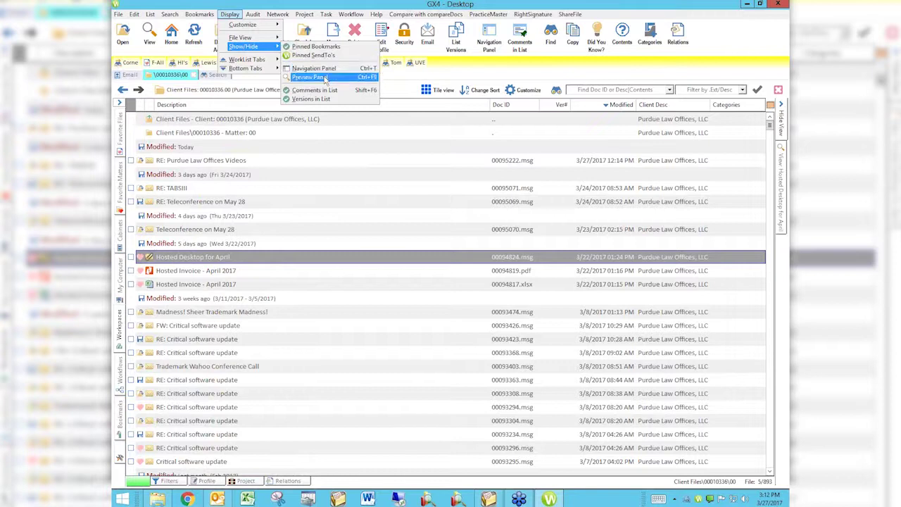
left_click(324, 162)
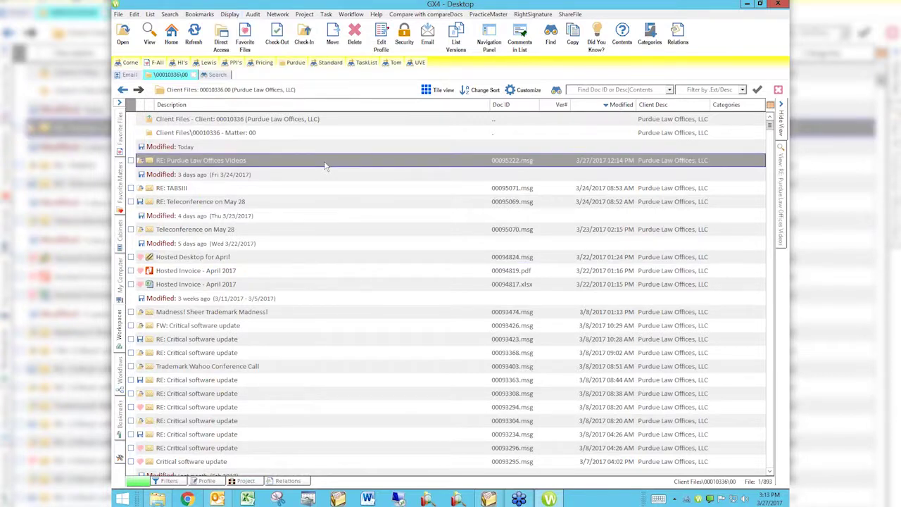
key("Down")
key("Down")
key("Down")
key("Down")
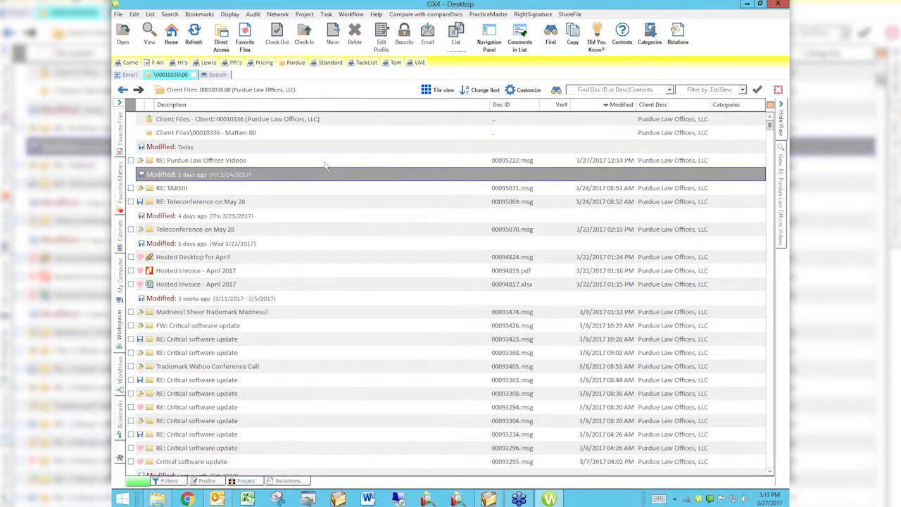
key("Down")
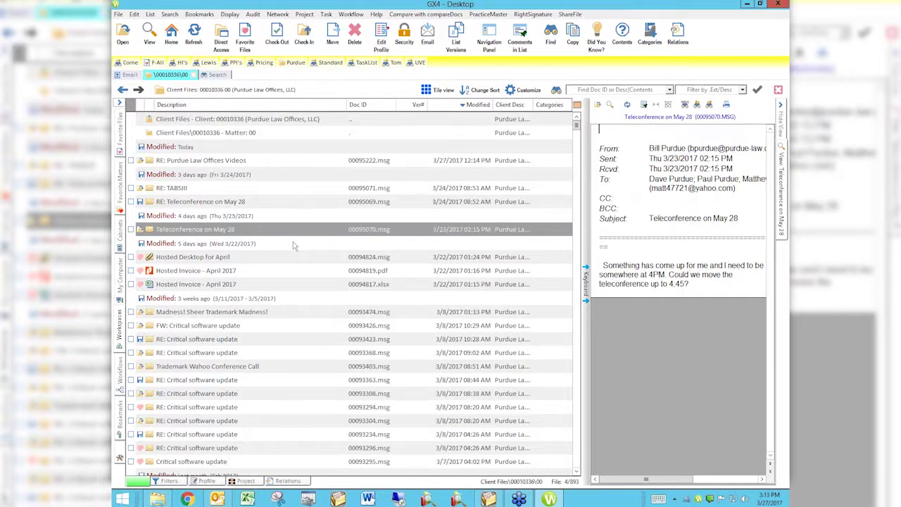
left_click(293, 243)
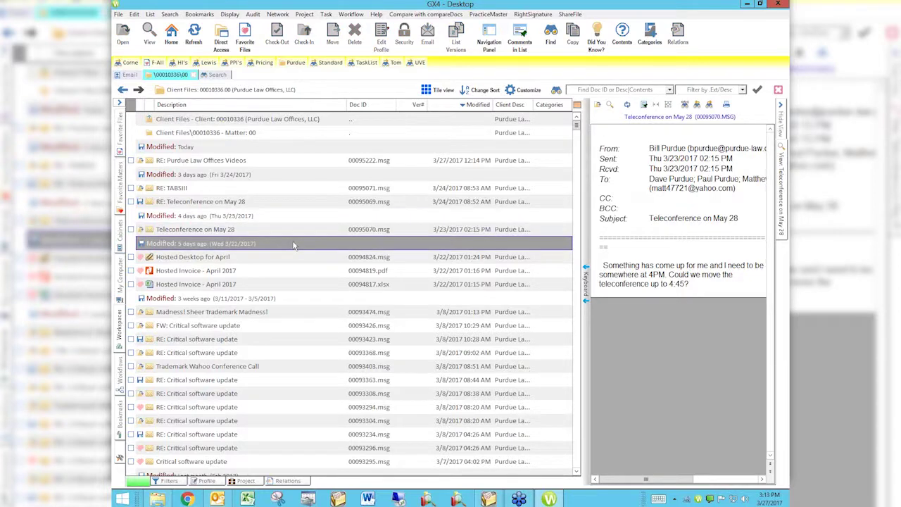
left_click(779, 104)
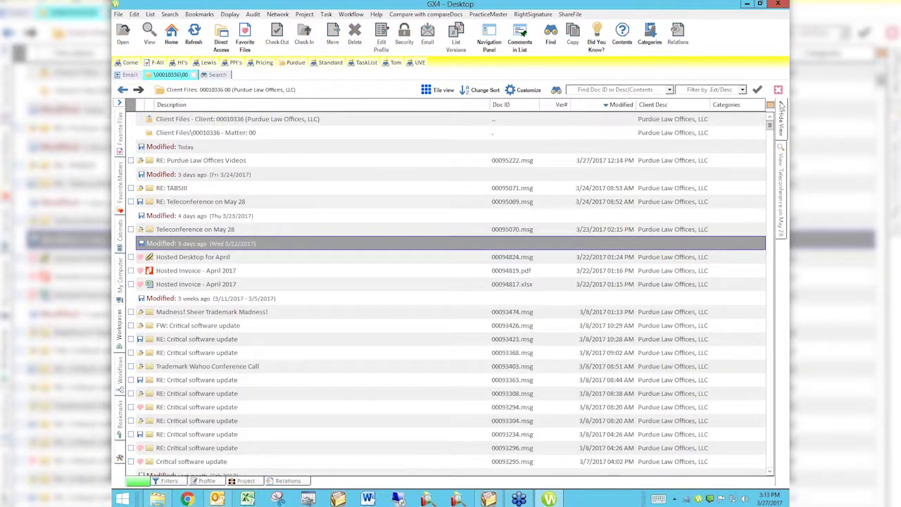
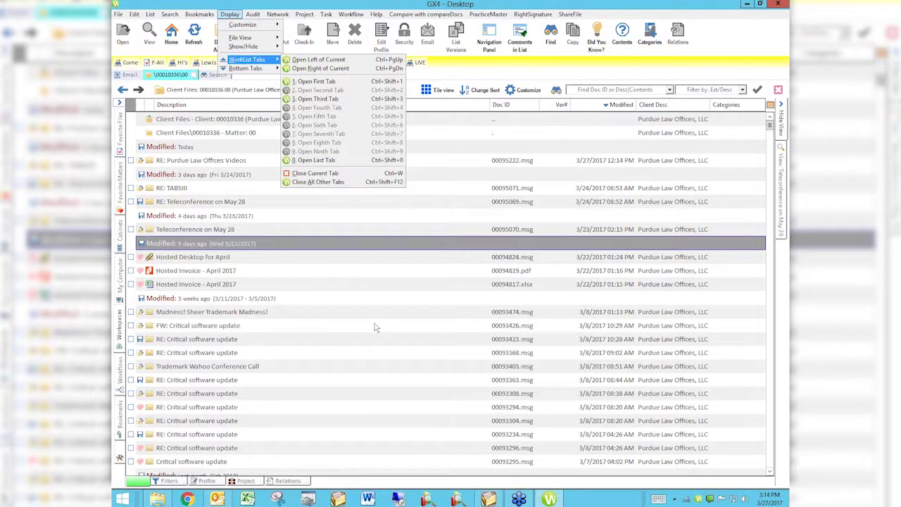
Step: Show the Filters pane below the file list, hide it again and check the Bottom Tabs options
left_click(168, 481)
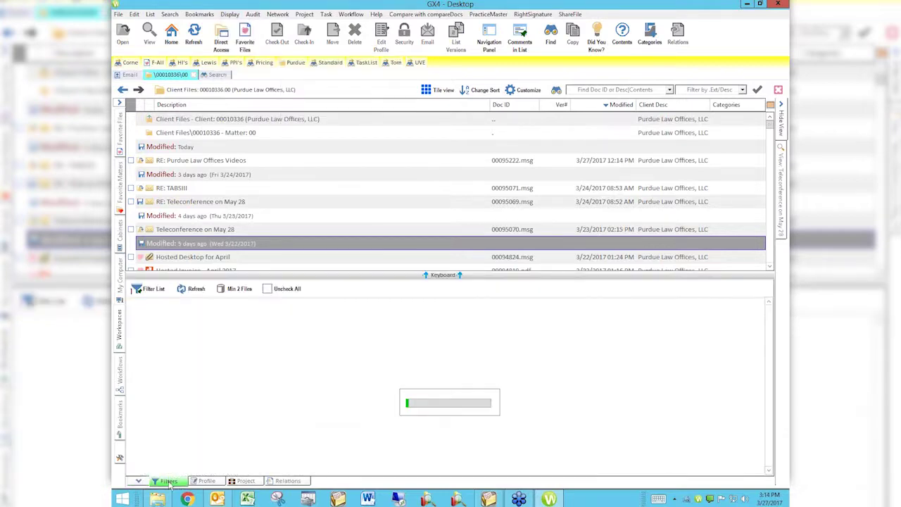
left_click(168, 482)
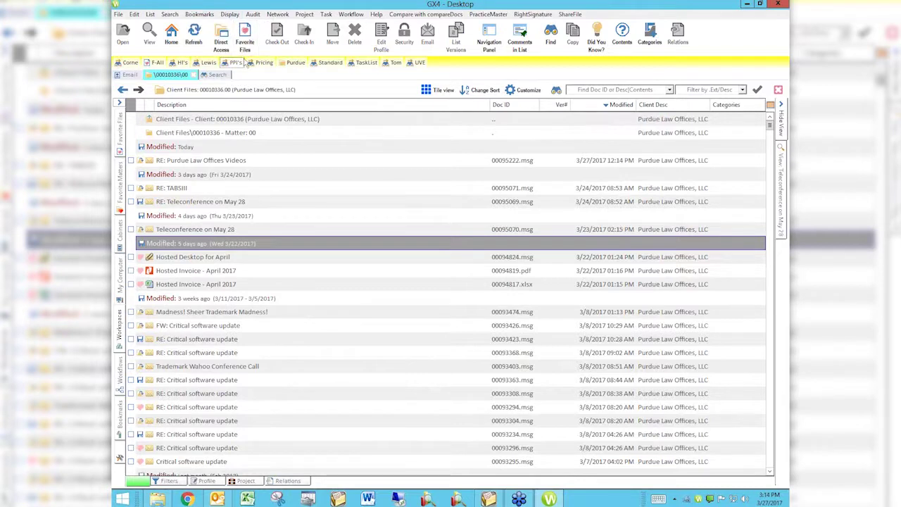
left_click(231, 15)
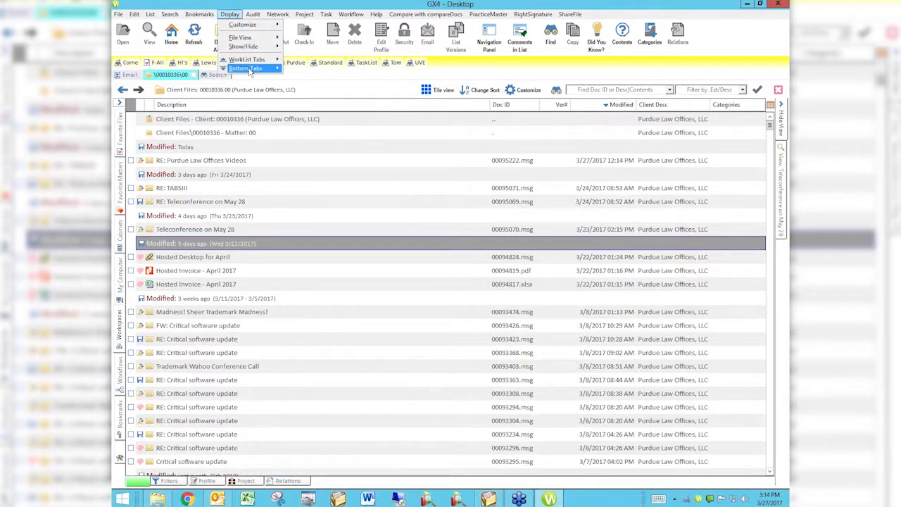
mouse_move(249, 72)
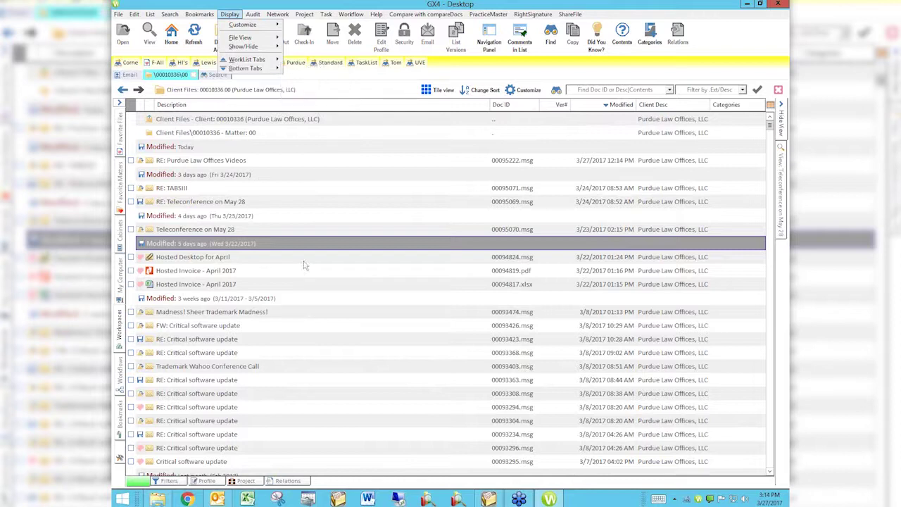
Step: Select the "RE: Critical software update" email 00093423.msg, and toggle the Filters pane on and off
left_click(228, 340)
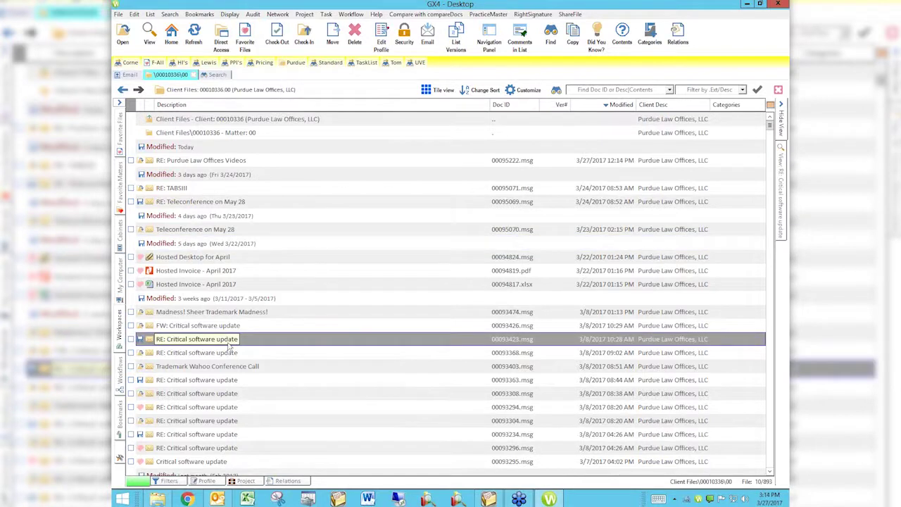
key("ctrl+f")
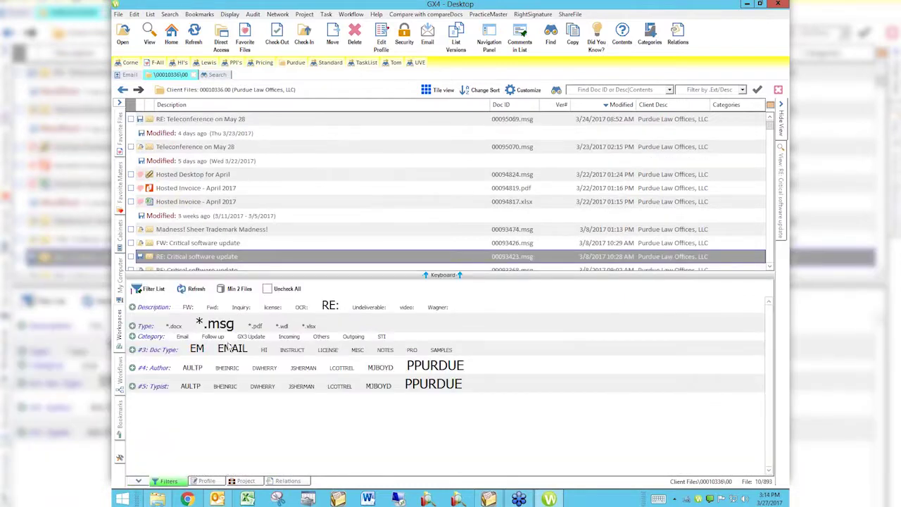
key("ctrl+f")
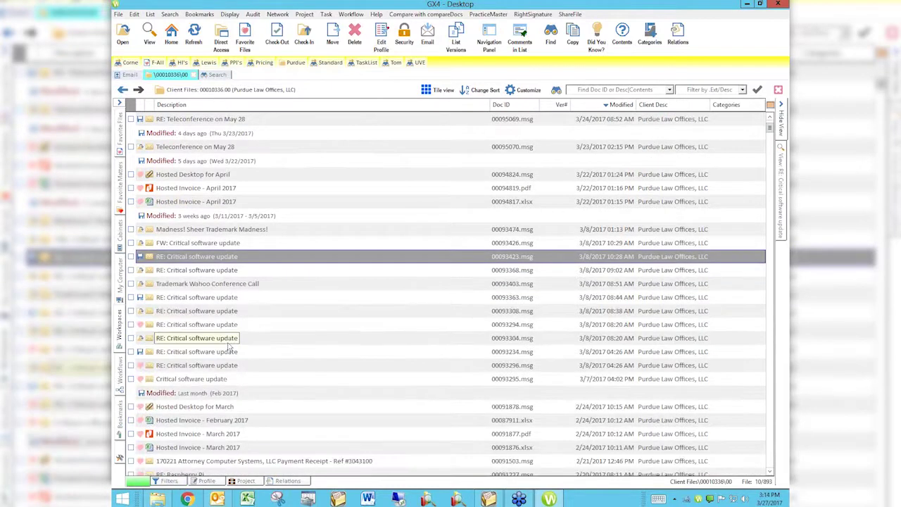
Step: View the Profile, Project and Relations panes for the selected "RE: Critical software update" email, and close the bottom pane
key("ctrl+p")
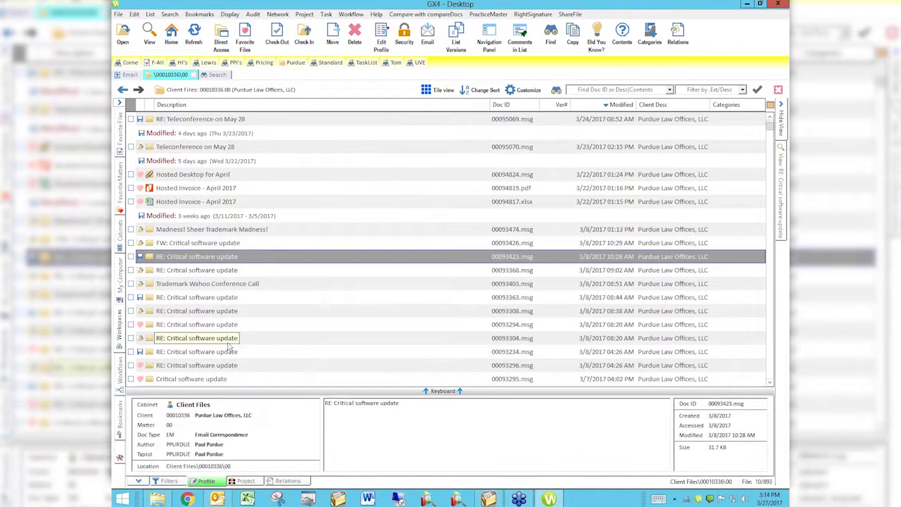
key("ctrl+j")
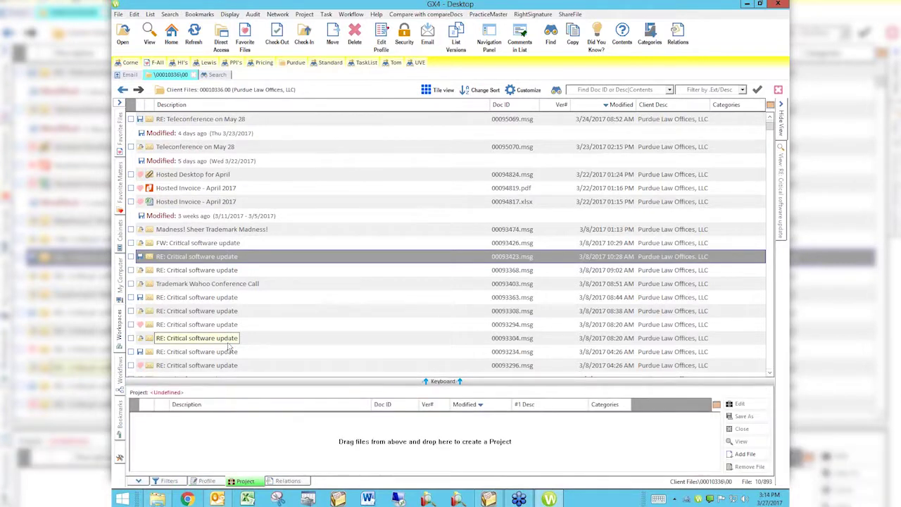
key("ctrl+r")
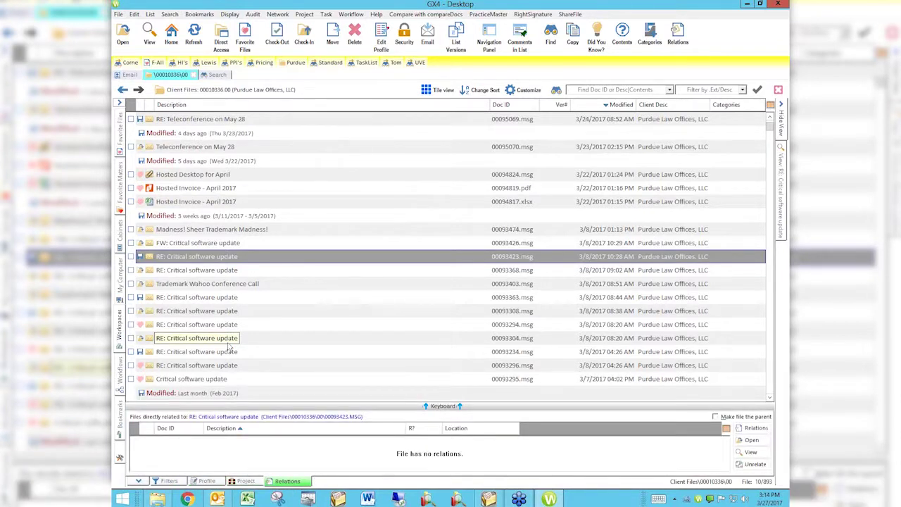
key("ctrl+j")
key("ctrl+j")
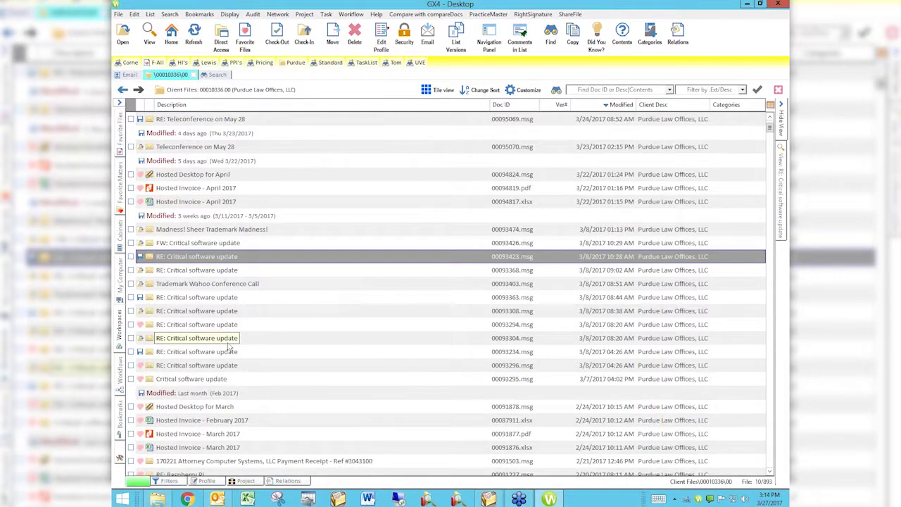
Step: Show the Filters pane, select the "Hosted Invoice - April 2017" spreadsheet and collapse the pane again
left_click(169, 480)
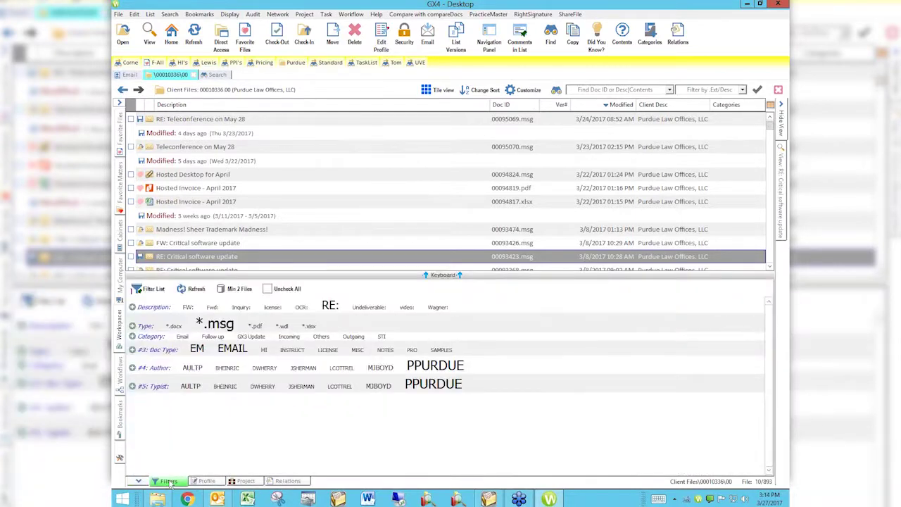
left_click(255, 204)
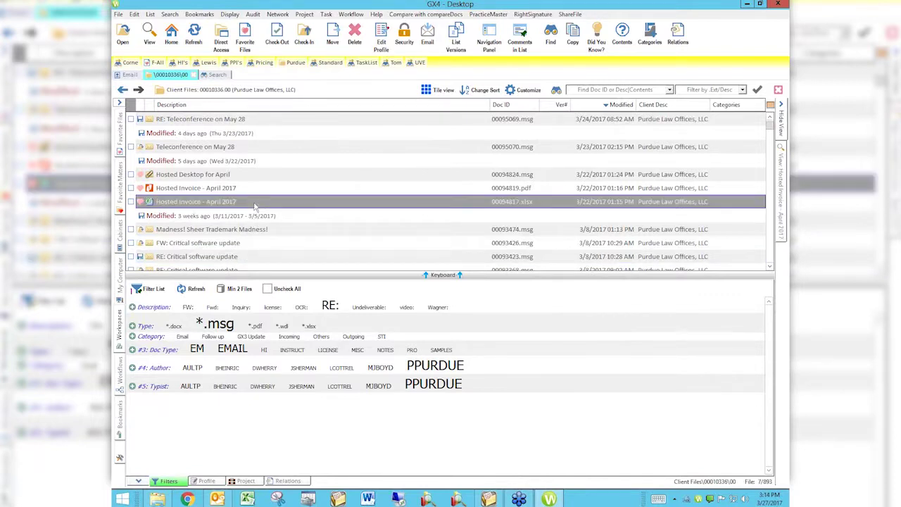
left_click(138, 481)
left_click(243, 163)
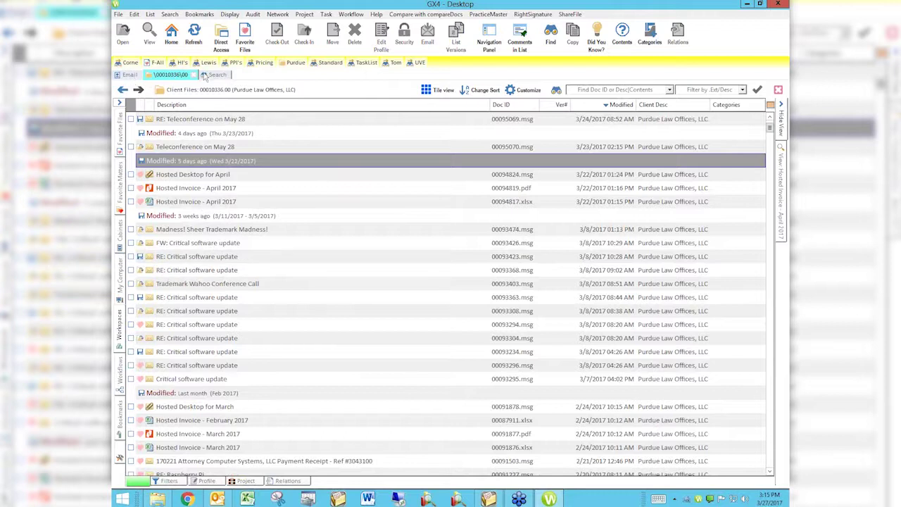
Step: List the My Chosen Favorites and the EMAIL favorite files in two separate worklist tabs
left_click(213, 75)
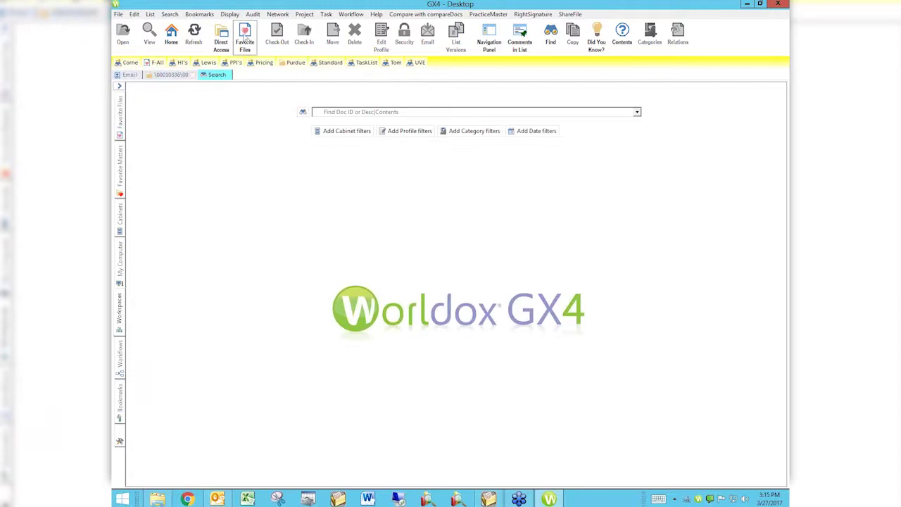
left_click(245, 35)
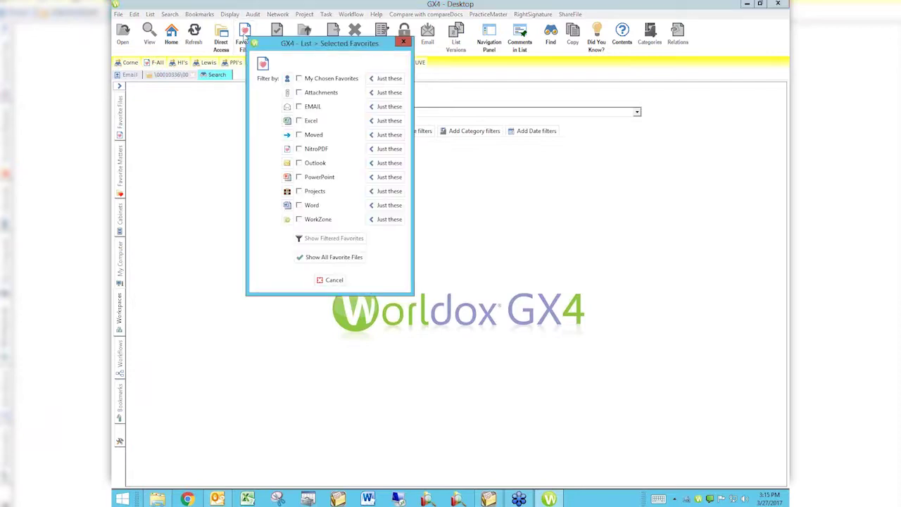
left_click(382, 81)
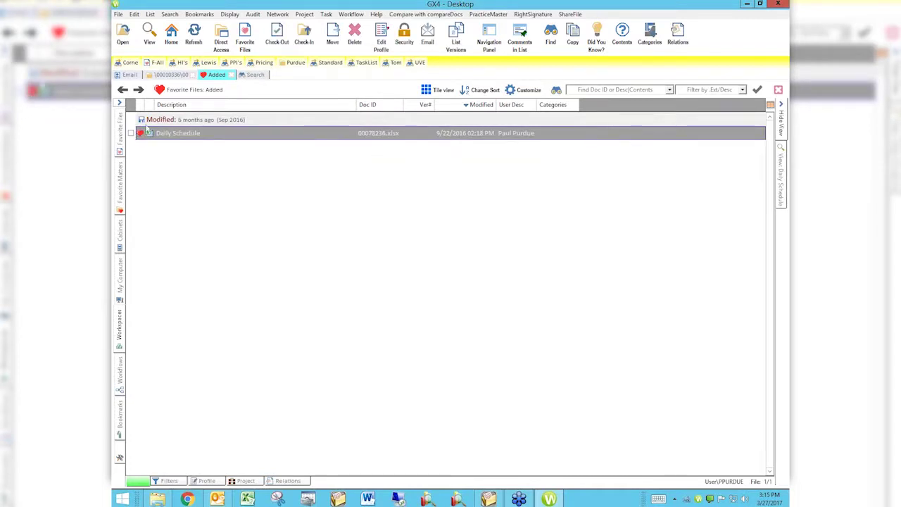
left_click(253, 75)
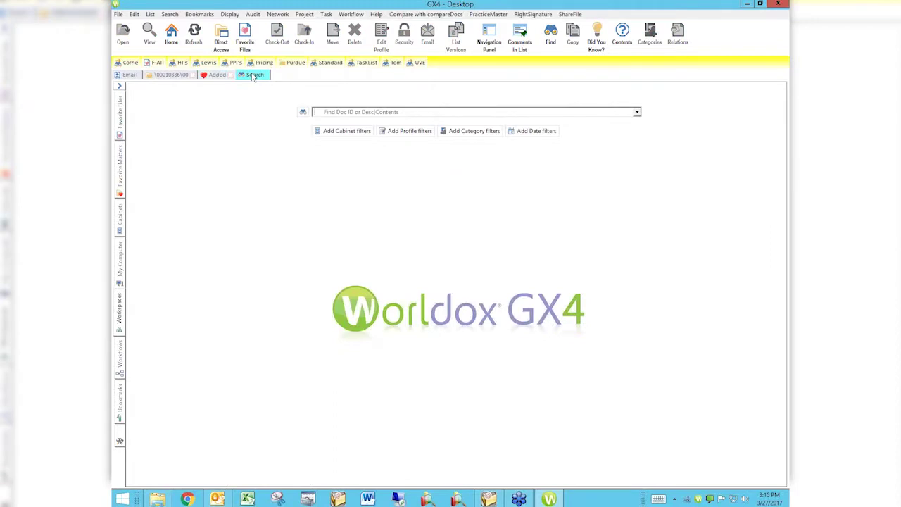
left_click(245, 35)
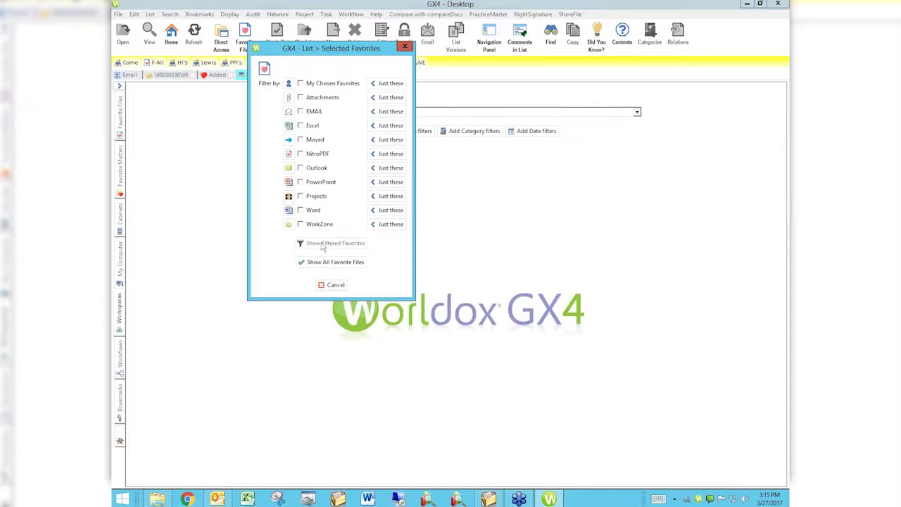
left_click(392, 112)
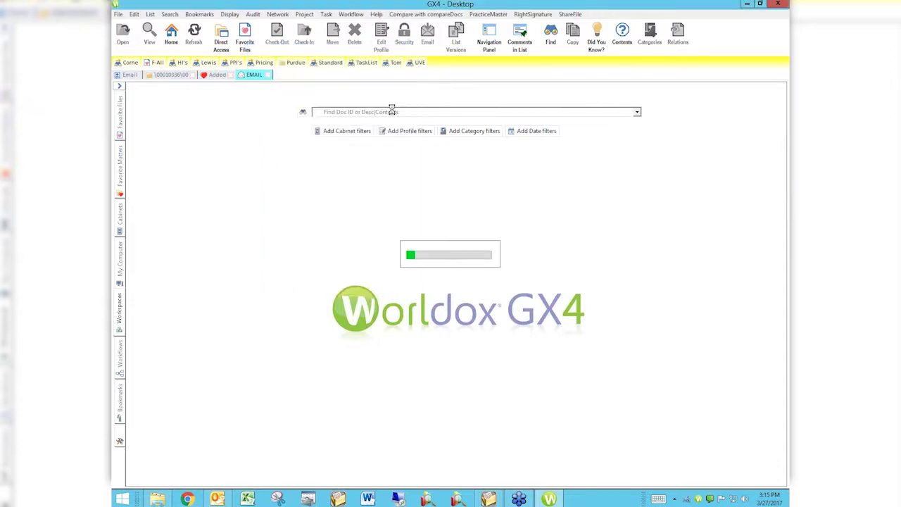
Step: List the PowerPoint and the Word favorite files in two further worklist tabs
left_click(283, 75)
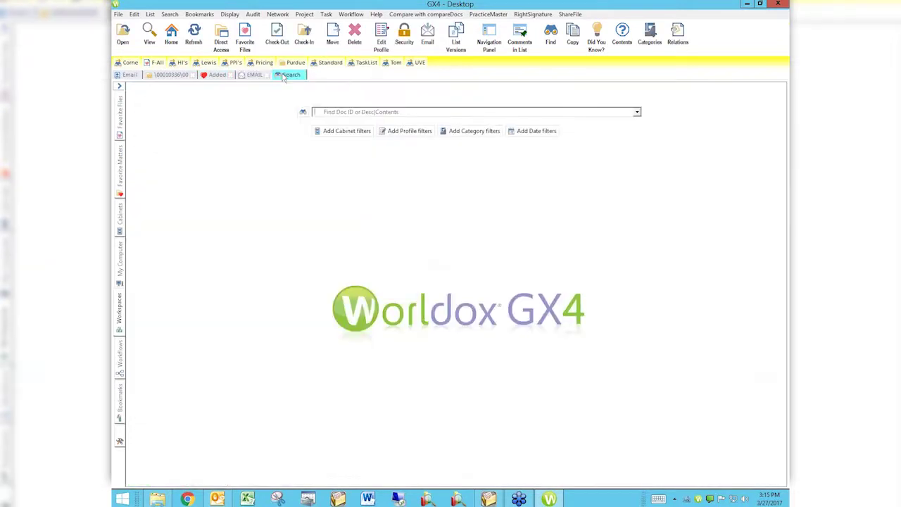
left_click(244, 35)
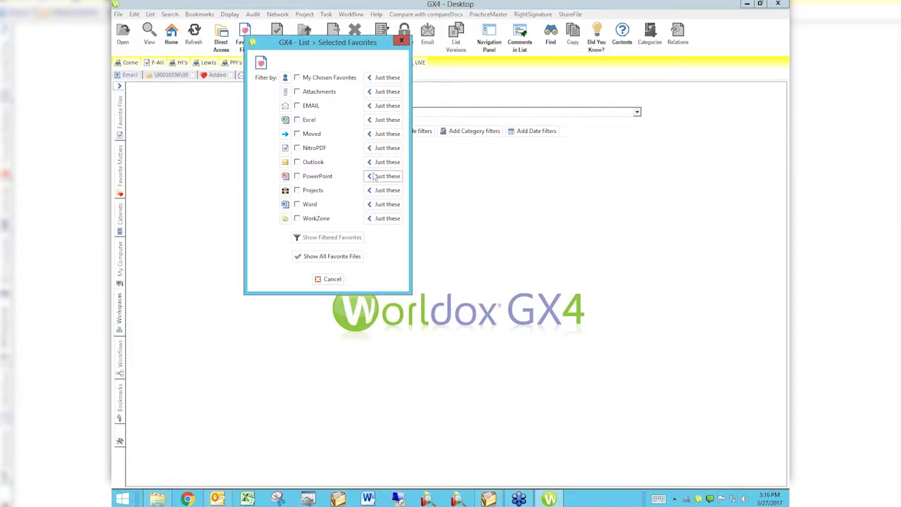
left_click(375, 177)
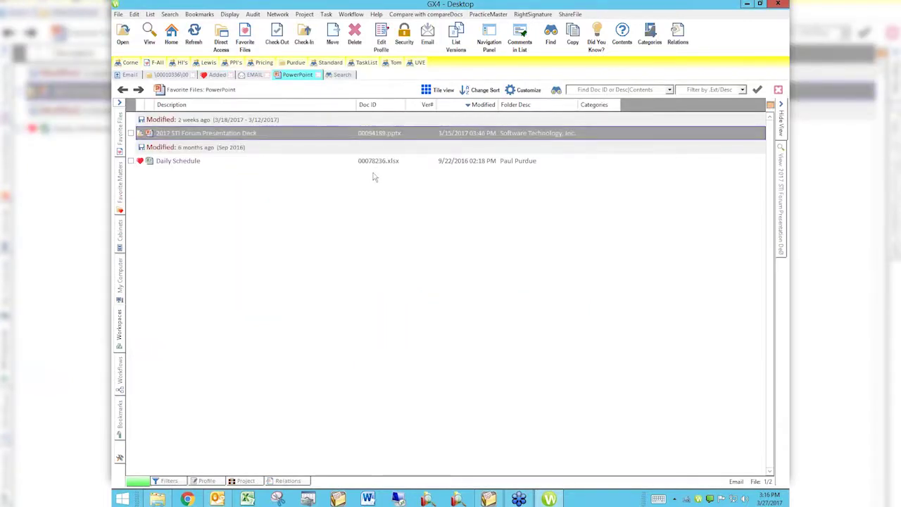
left_click(339, 75)
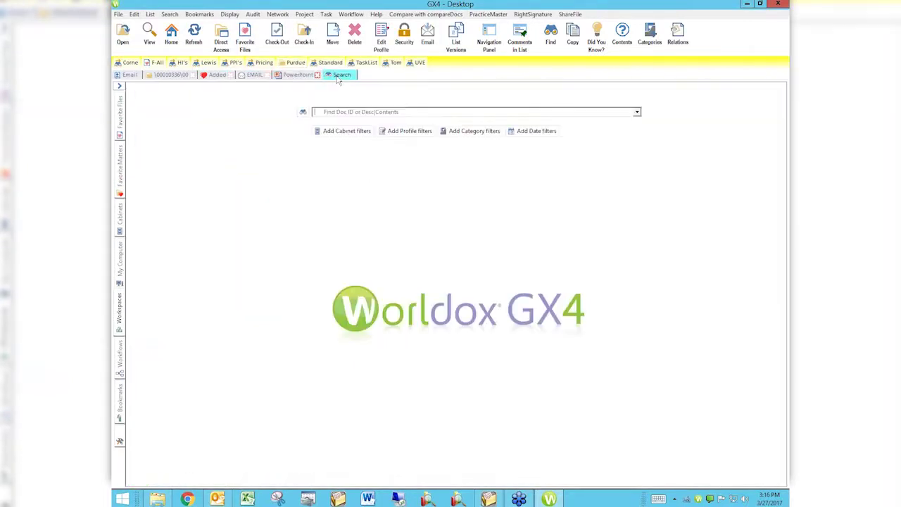
left_click(246, 35)
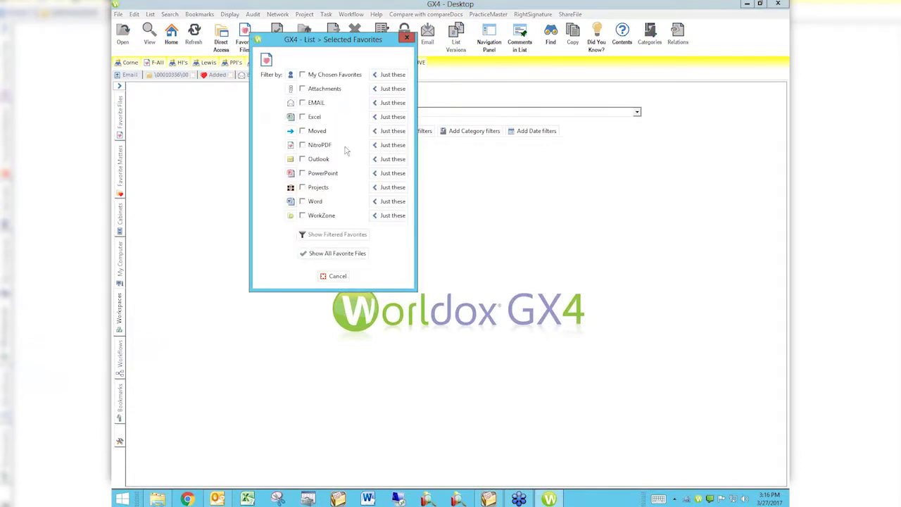
left_click(377, 201)
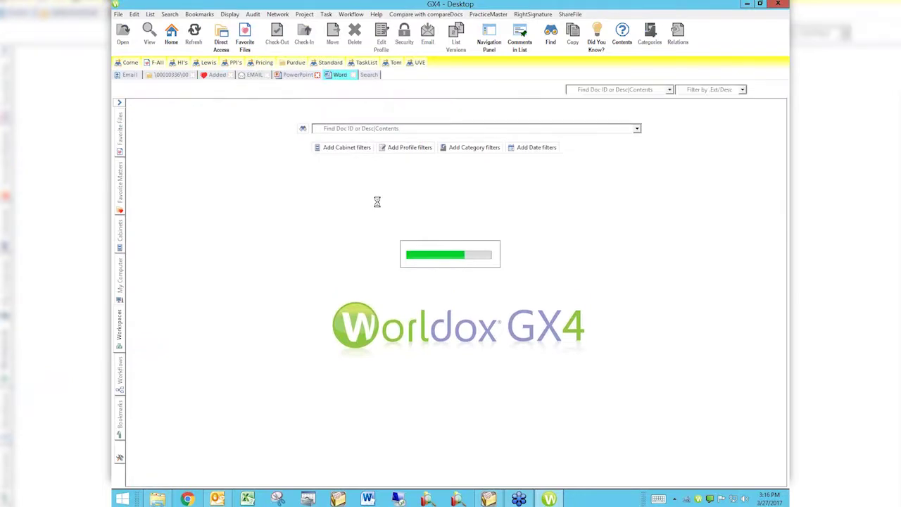
Step: Review the WorkList Tabs commands, and select the Daily Schedule spreadsheet in the Word favorites list
left_click(229, 14)
mouse_move(246, 59)
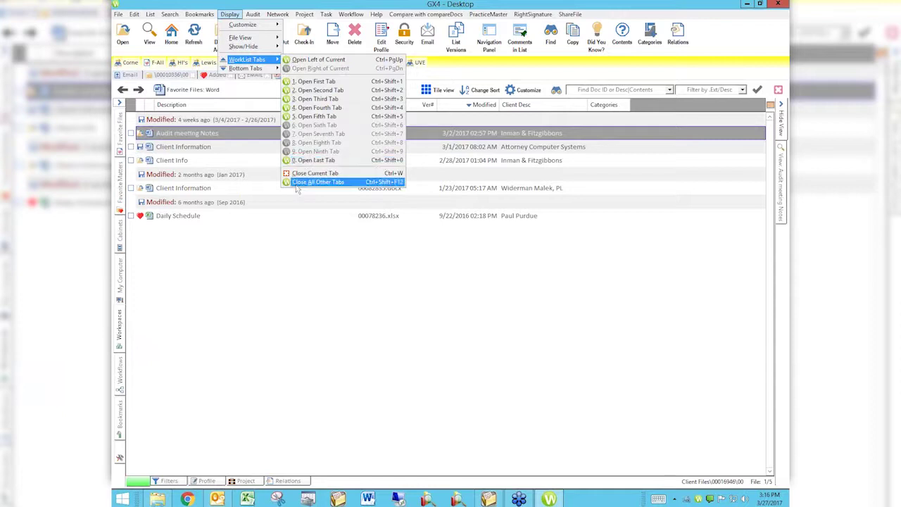
left_click(217, 267)
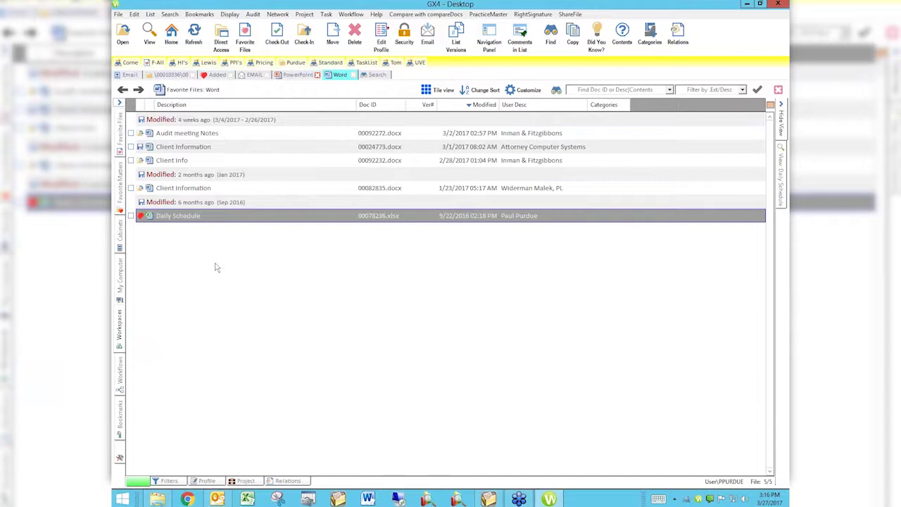
Step: Step through the open worklist tabs in order, from the first tab to the seventh, the Search tab
key("ctrl+1")
key("ctrl+2")
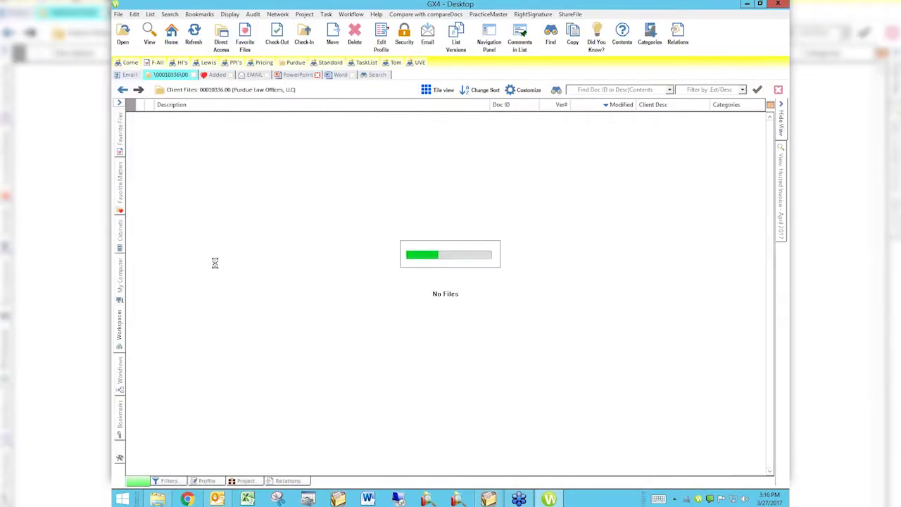
key("ctrl+3")
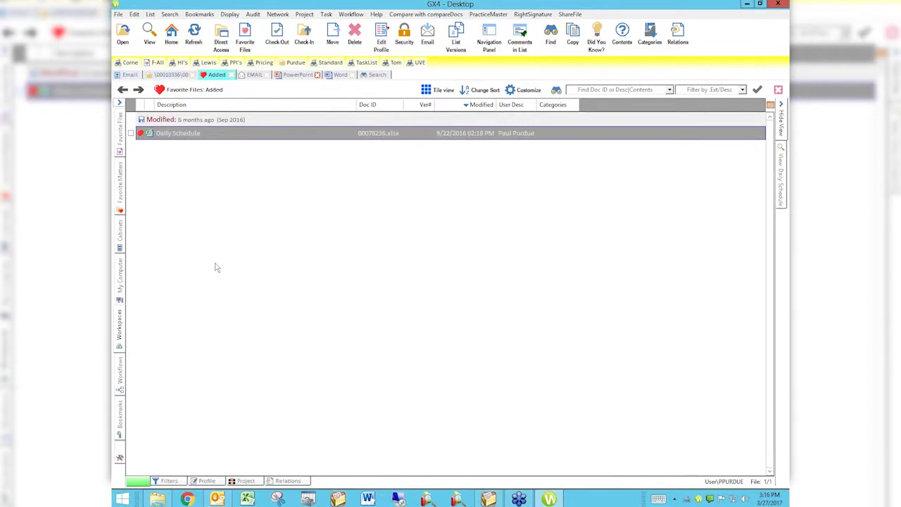
key("ctrl+4")
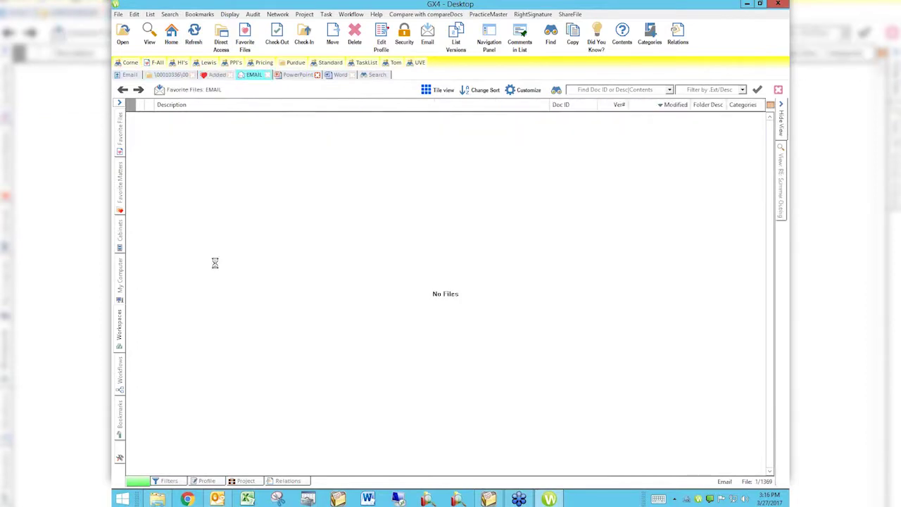
key("ctrl+5")
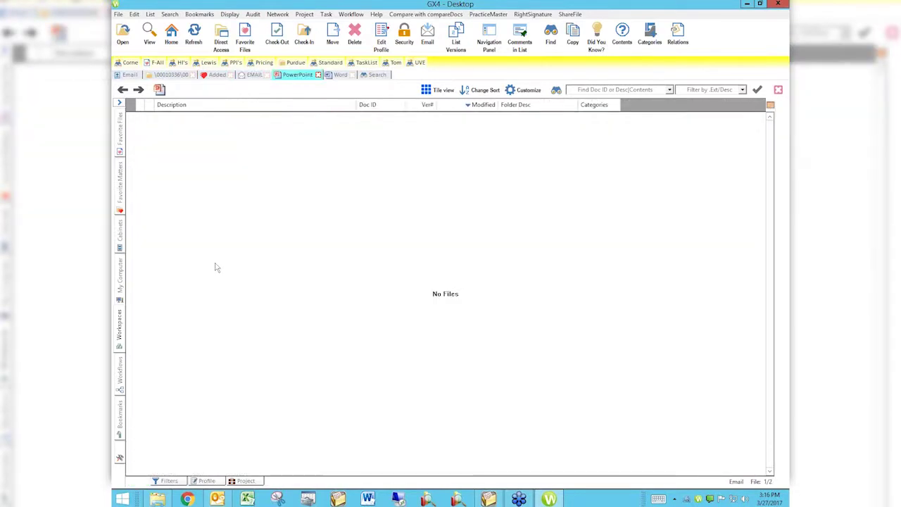
key("ctrl+6")
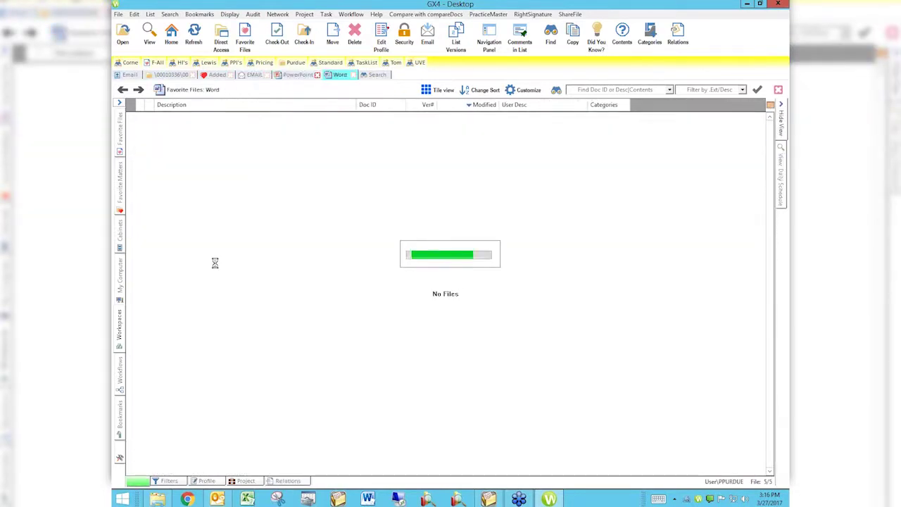
key("ctrl+7")
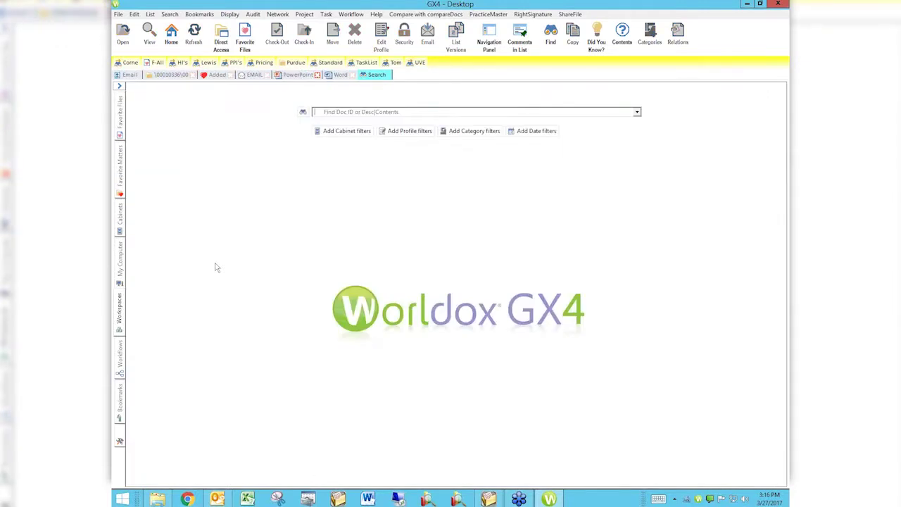
Step: Show all favorite files in a new worklist tab
left_click(243, 39)
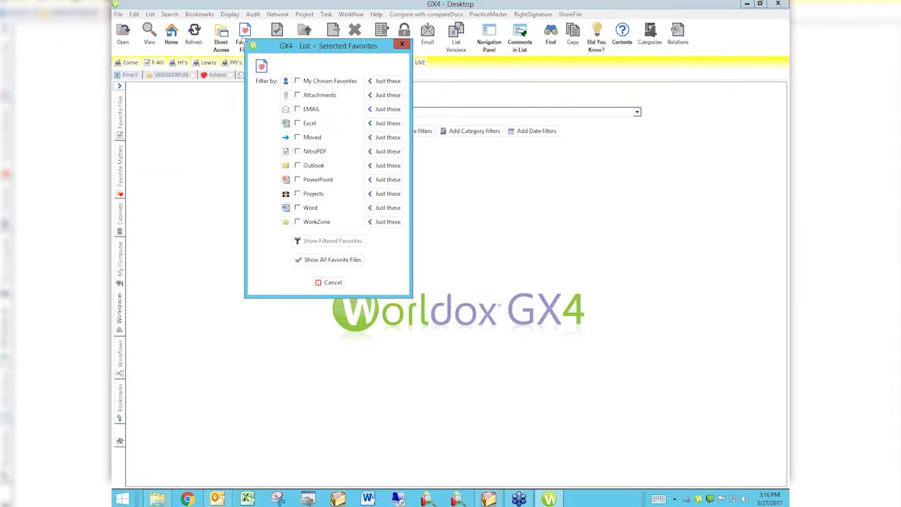
left_click(333, 259)
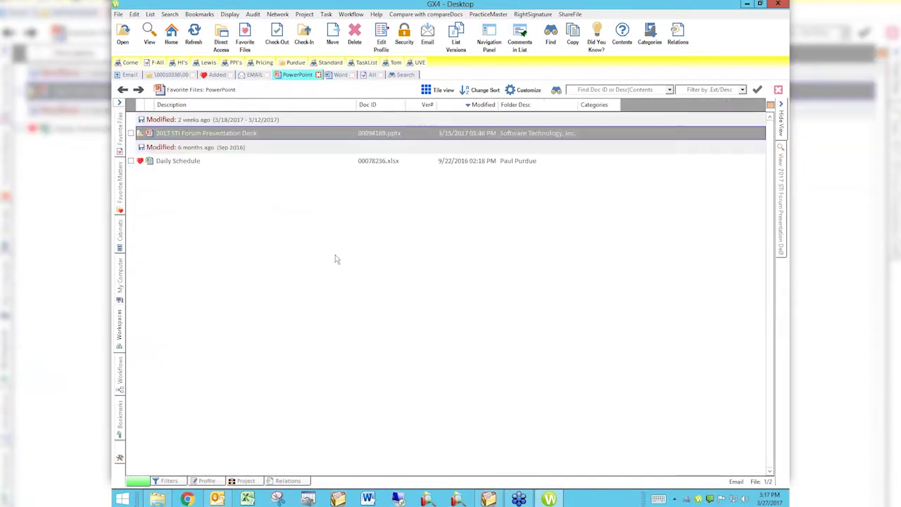
Step: Review the WorkList Tabs commands, and close the PowerPoint, Word and All tabs one after another
left_click(231, 15)
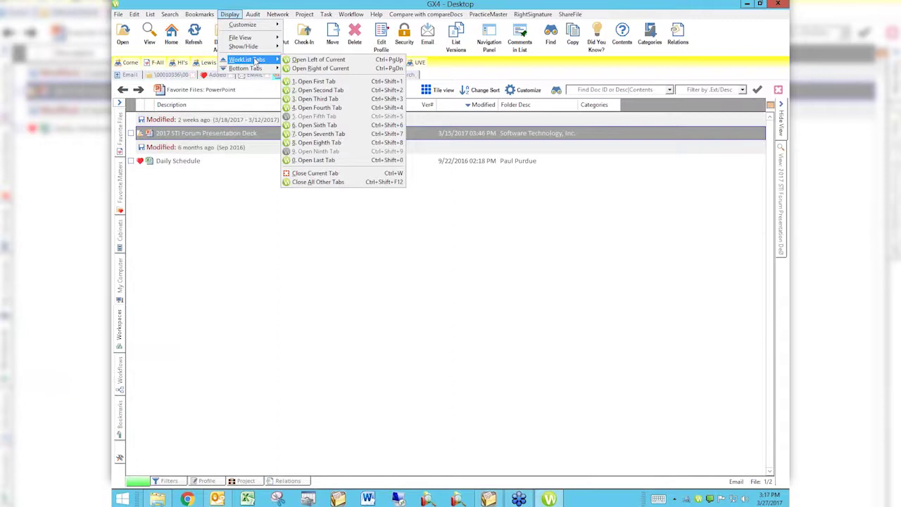
left_click(353, 241)
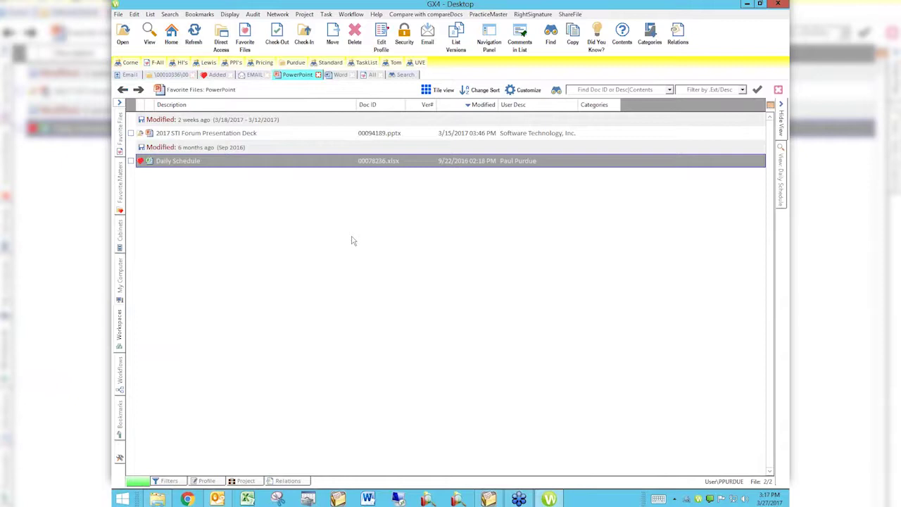
key("ctrl+F4")
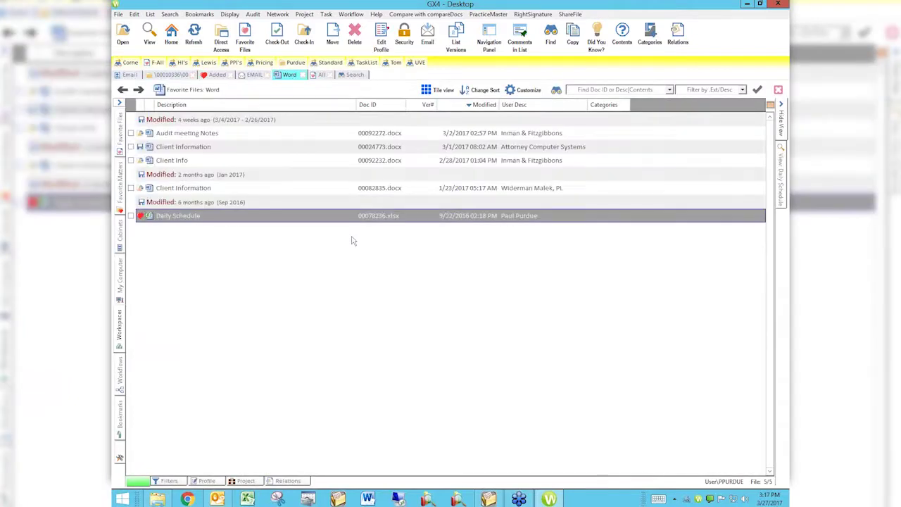
key("ctrl+F4")
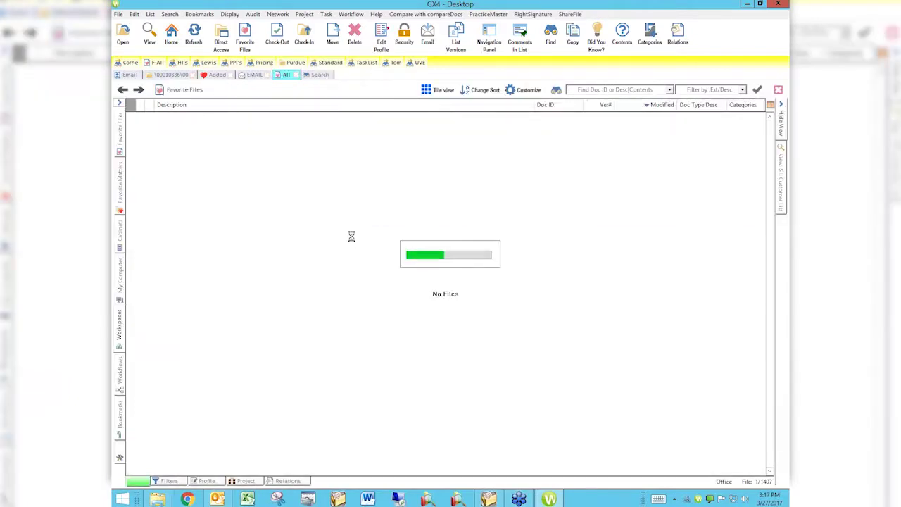
key("ctrl+F4")
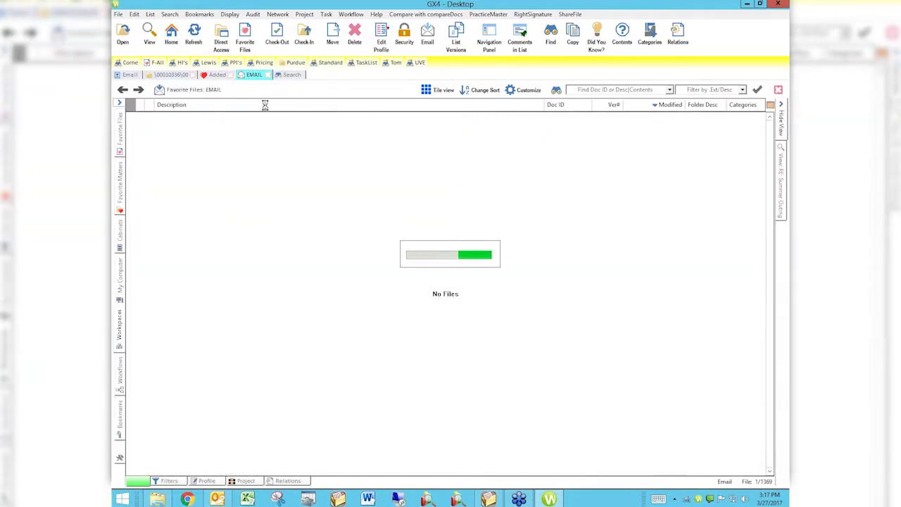
Step: Check the commands for opening neighbouring worklist tabs, and select the Amazon shipping email above "Summer Outing" in the EMAIL tab
left_click(230, 14)
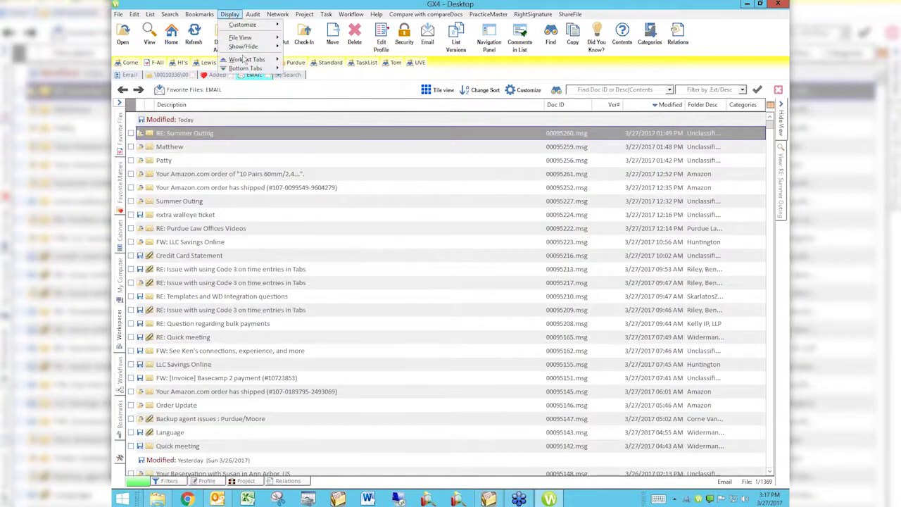
mouse_move(246, 60)
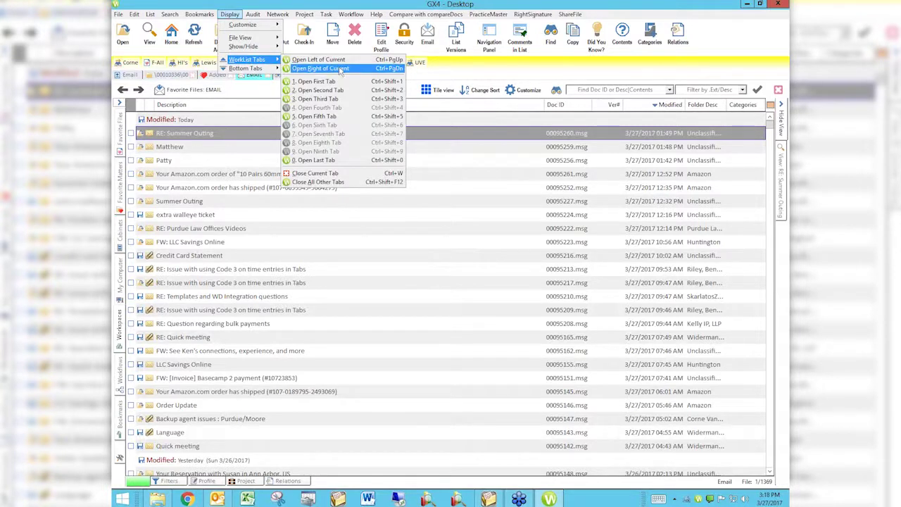
left_click(238, 204)
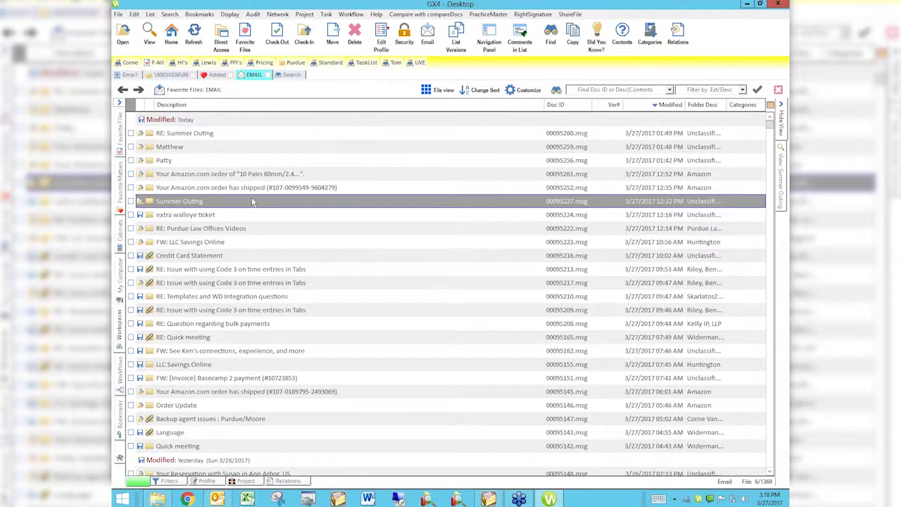
key("Up")
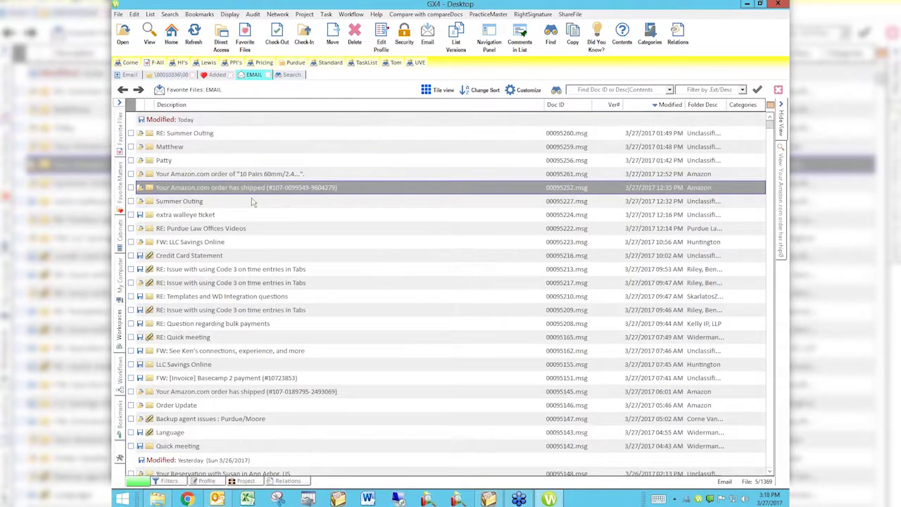
Step: Switch back and forth between the EMAIL tab and the one before it, ending on the Search tab
key("ctrl+shift+Tab")
key("ctrl+Tab")
key("ctrl+shift+Tab")
key("ctrl+Tab")
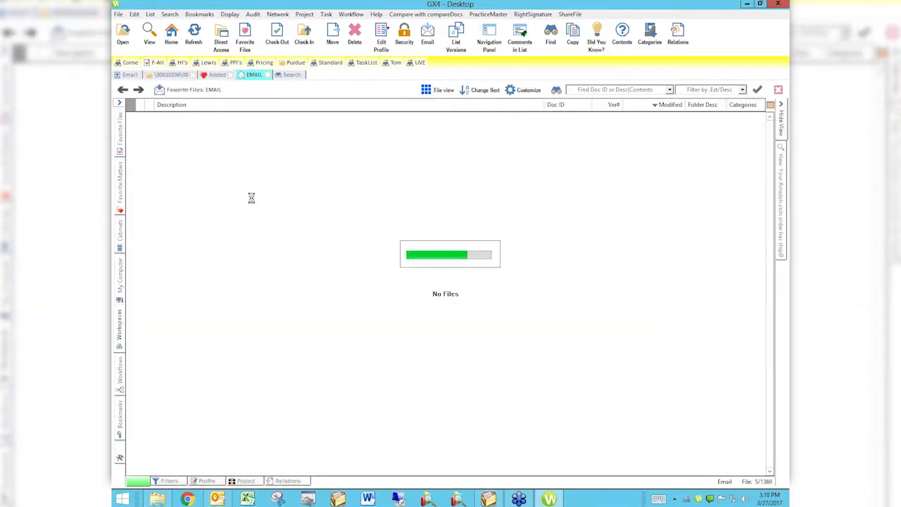
key("ctrl+Tab")
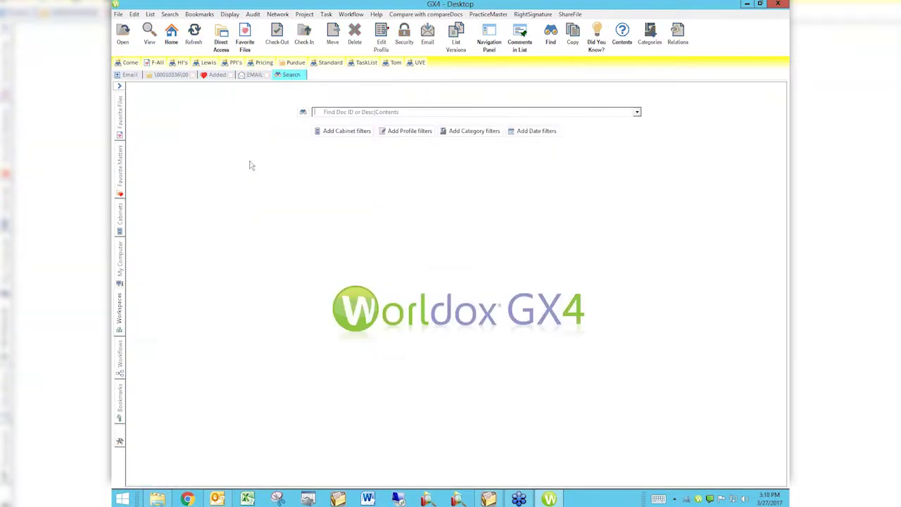
Step: Look over the WorkList Tabs commands again and switch to the Purdue Law Offices client files tab
left_click(230, 14)
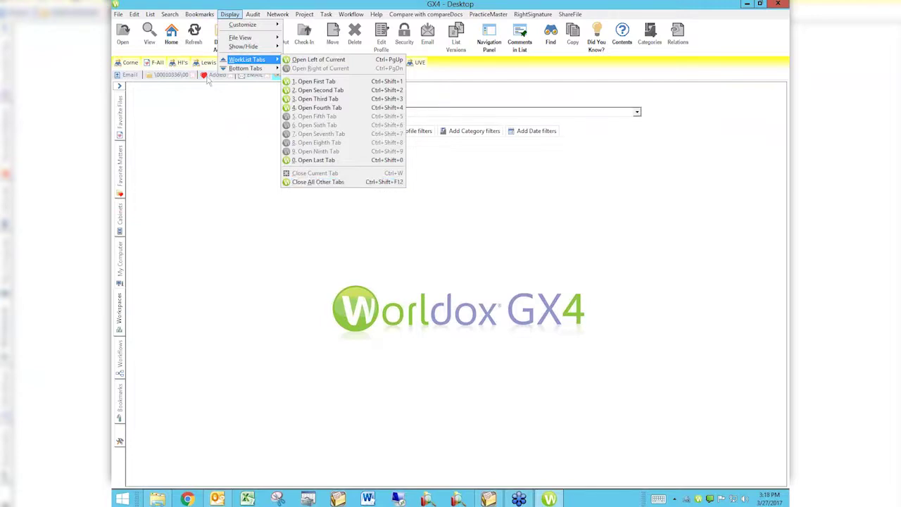
left_click(173, 75)
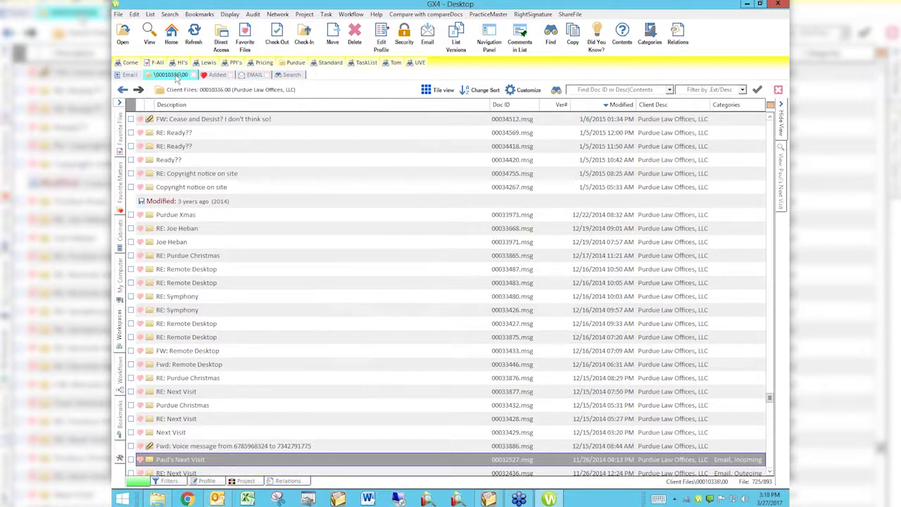
Step: Close the Added and EMAIL worklist tabs, ending on the Purdue Law Offices client files tab
left_click(176, 76)
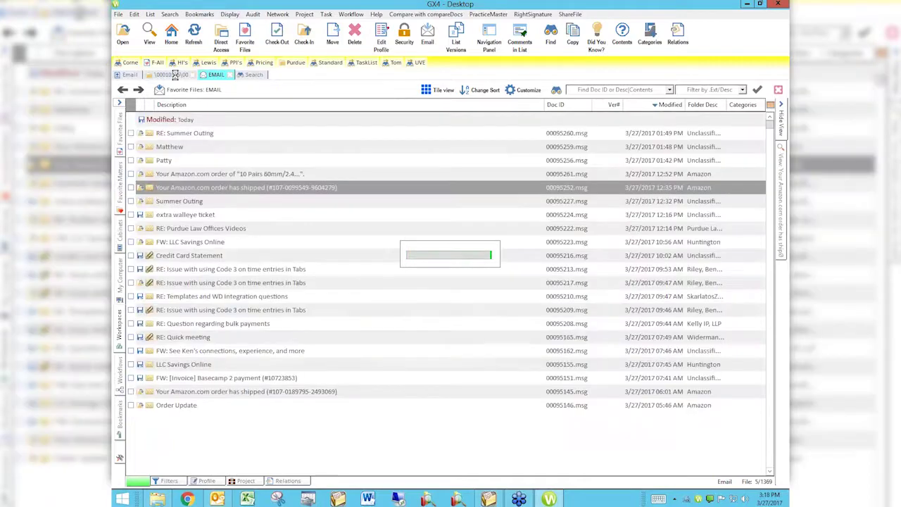
left_click(175, 76)
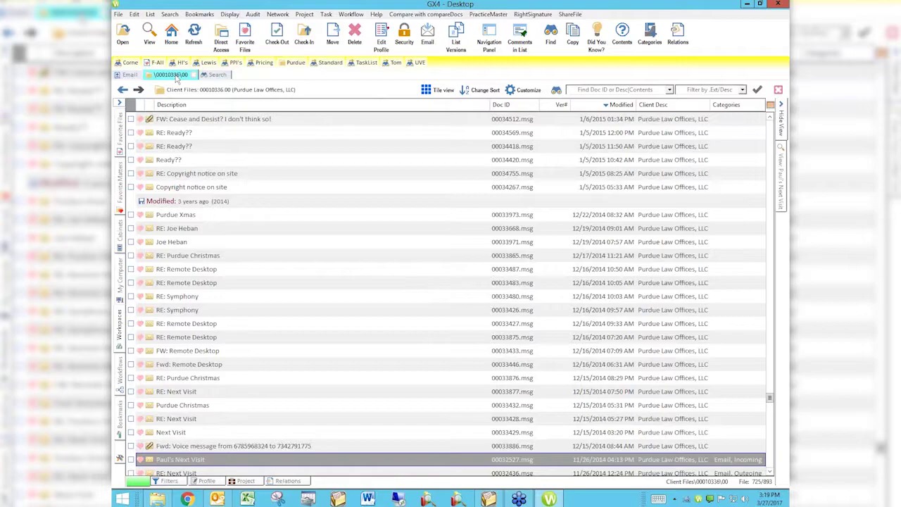
left_click(189, 499)
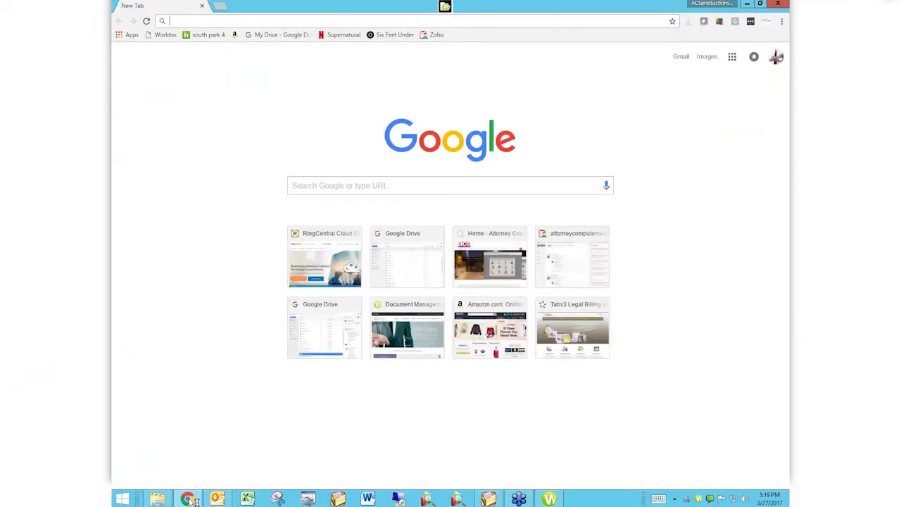
left_click(189, 499)
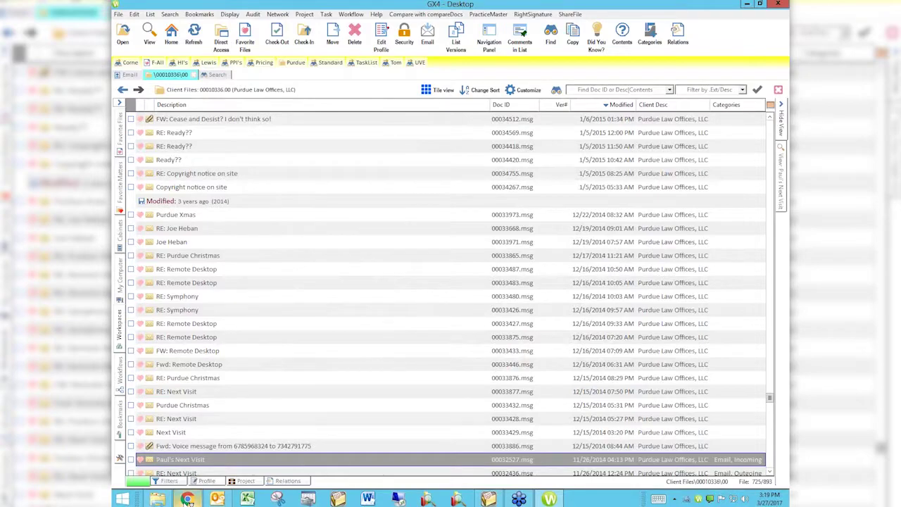
left_click(188, 499)
type("att")
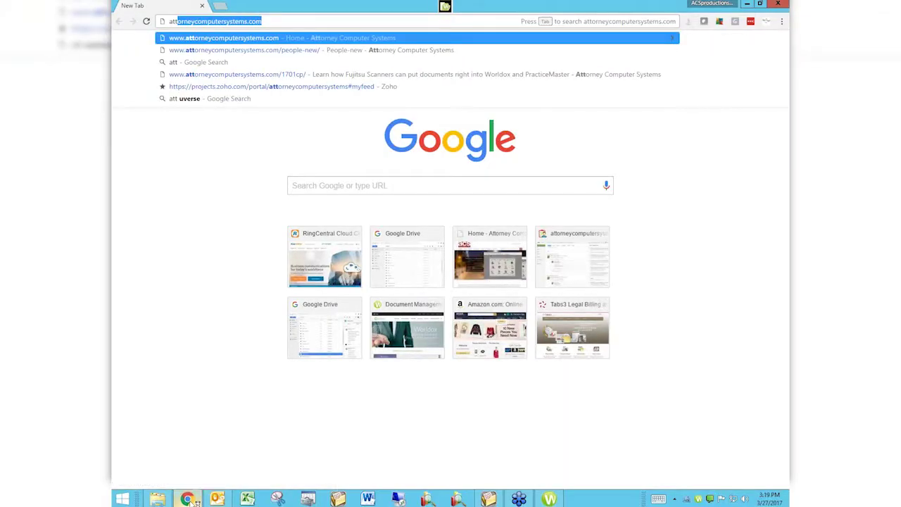
key("Return")
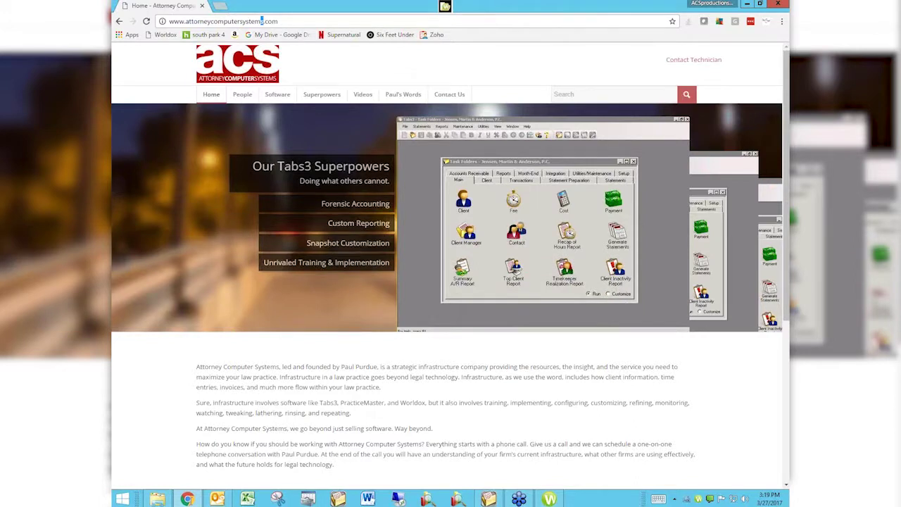
Step: Open the Worldox Virtual User Group Meetings page from the site's Videos page and look through its upcoming session and past recordings
mouse_move(364, 95)
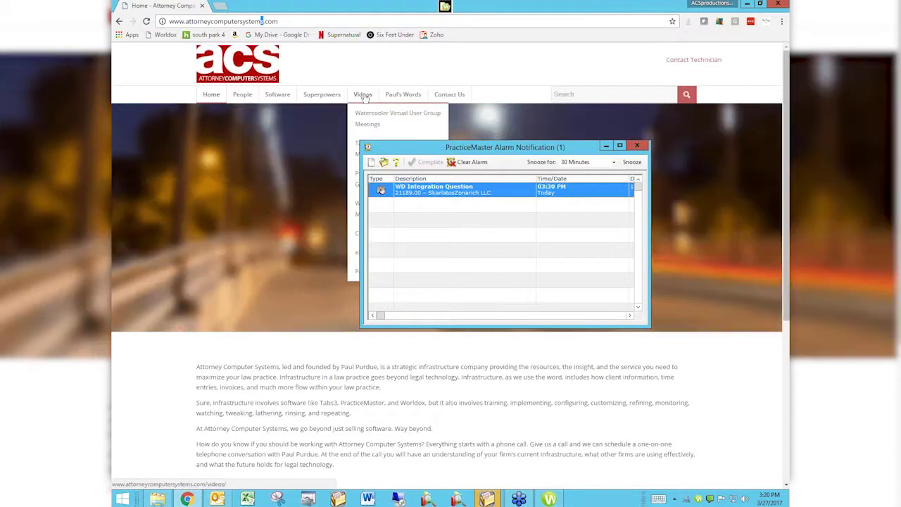
left_click(360, 98)
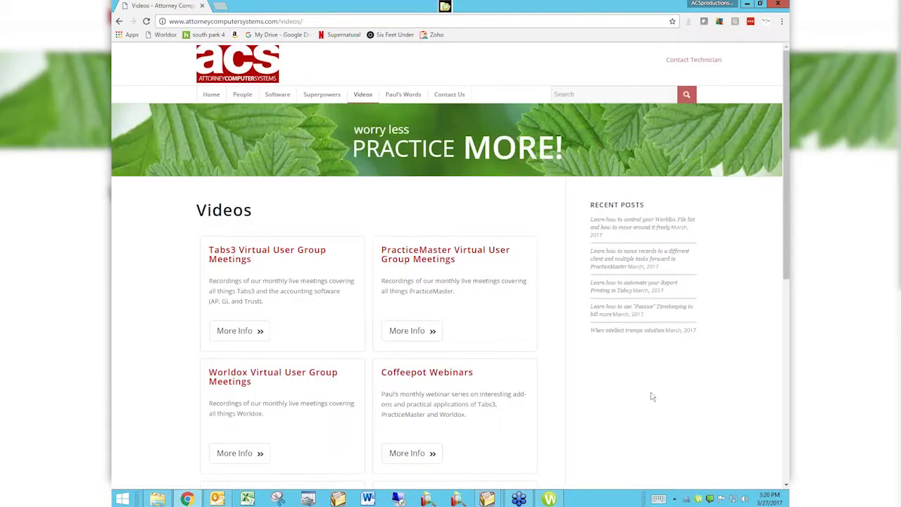
scroll(652, 397, "down", 2)
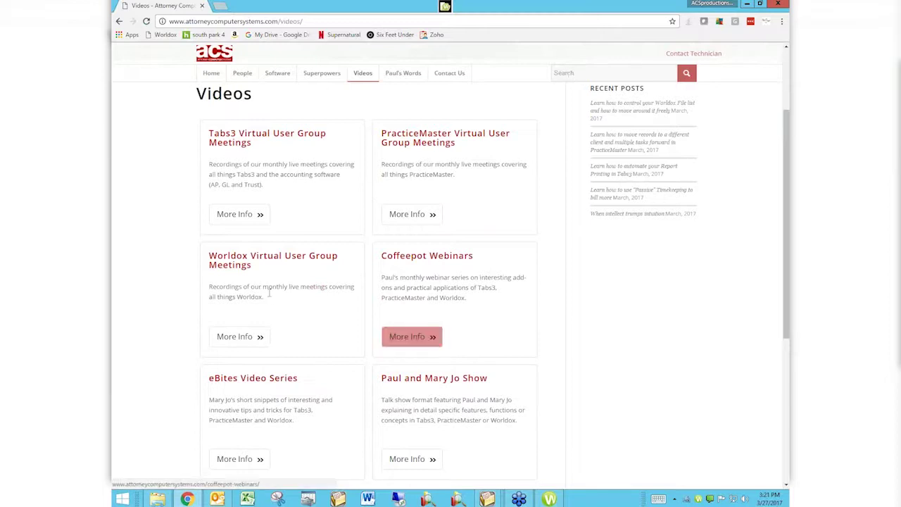
left_click(254, 338)
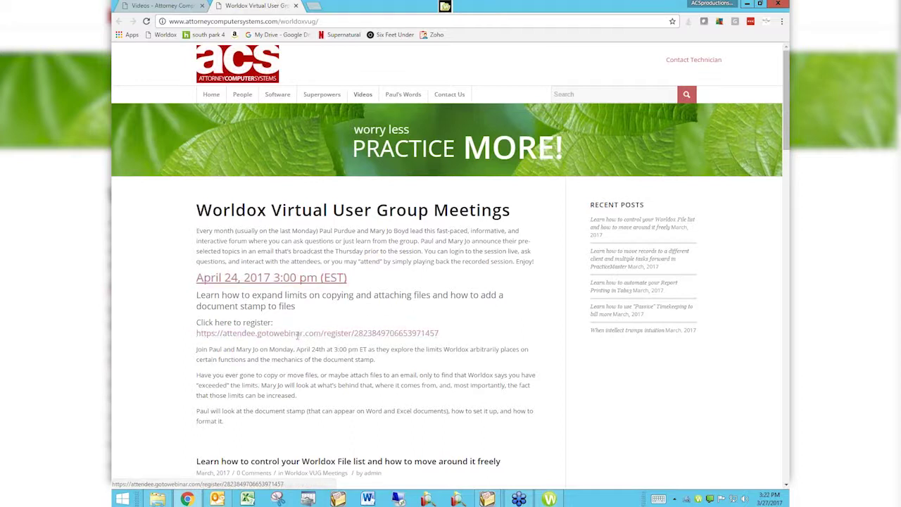
scroll(348, 368, "down", 3)
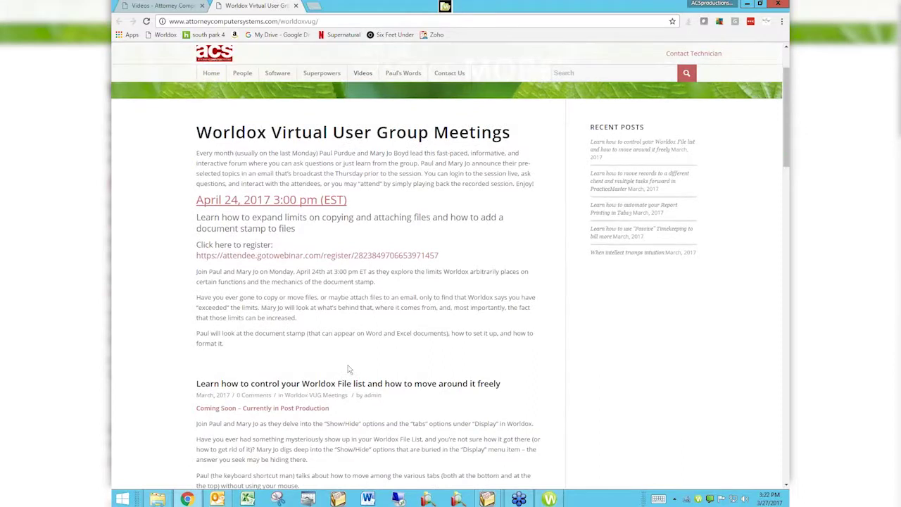
scroll(348, 367, "down", 2)
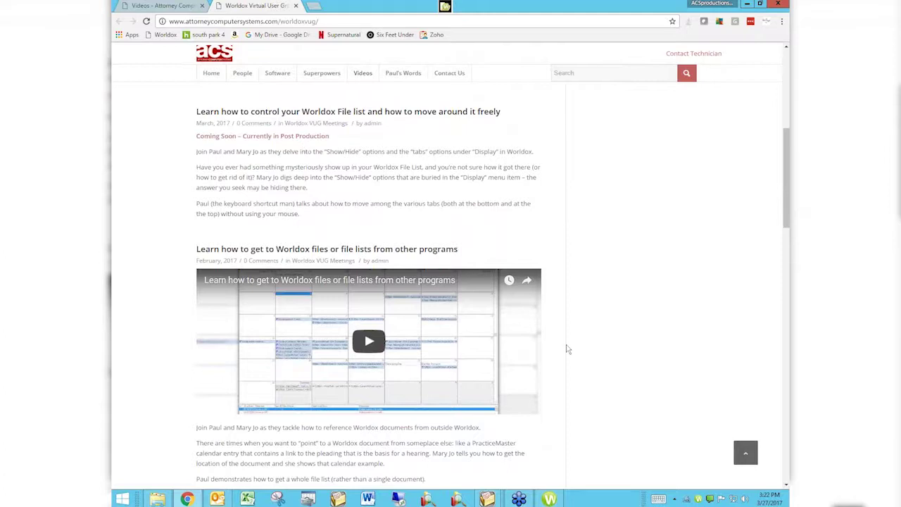
scroll(568, 348, "down", 3)
scroll(568, 348, "down", 1)
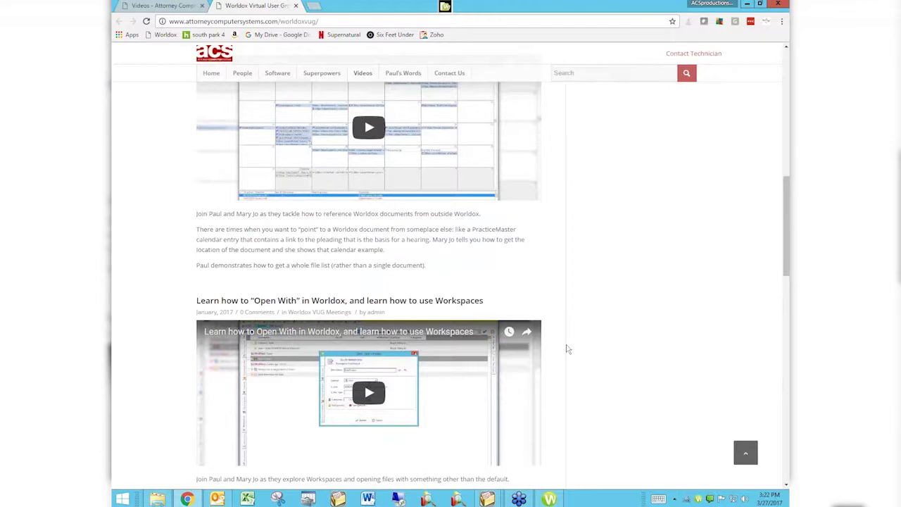